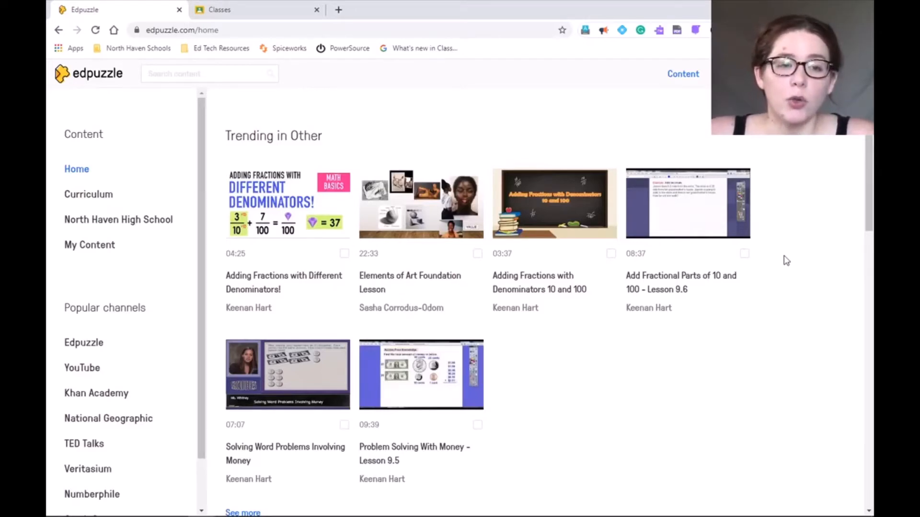
# Open YouTube from the Google apps list in a new browser tab
pyautogui.click(338, 10)
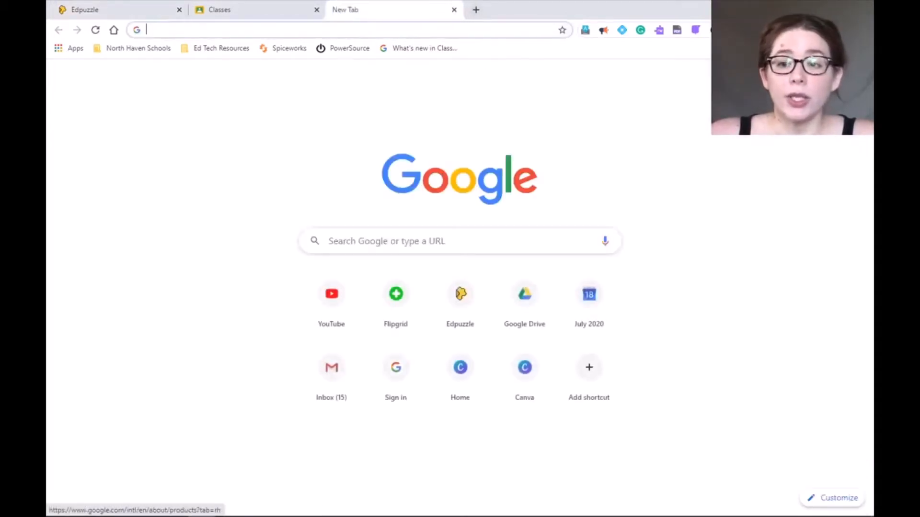
pyautogui.click(838, 74)
pyautogui.scroll(-4, 807, 141)
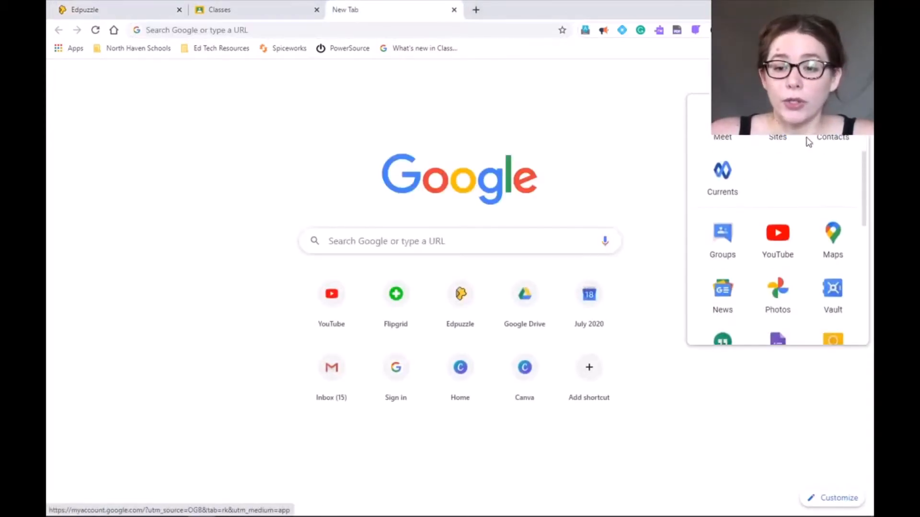
pyautogui.click(784, 250)
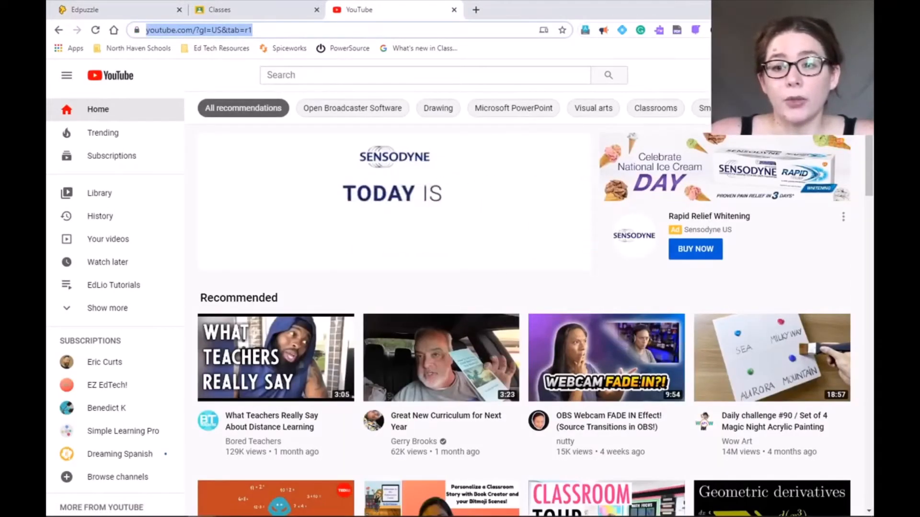
# Turn off Restricted Mode for this browser in the YouTube account settings
pyautogui.click(843, 75)
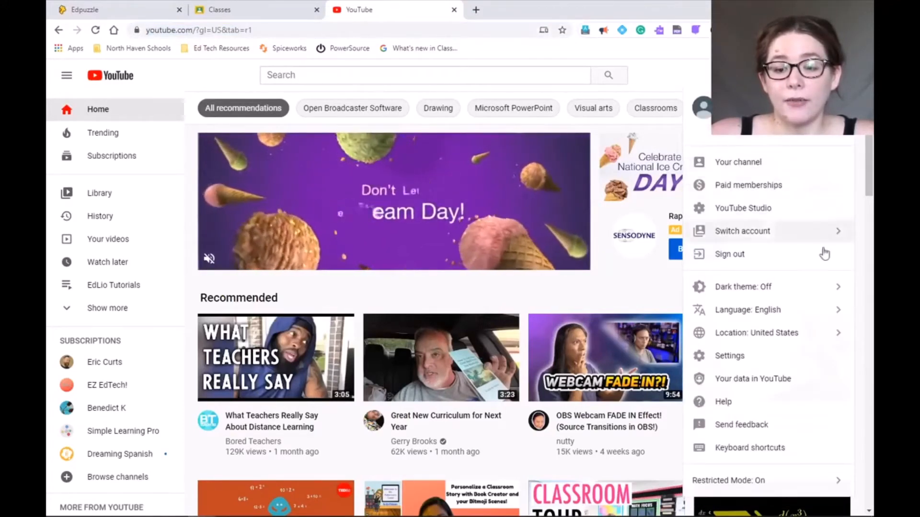
pyautogui.click(762, 484)
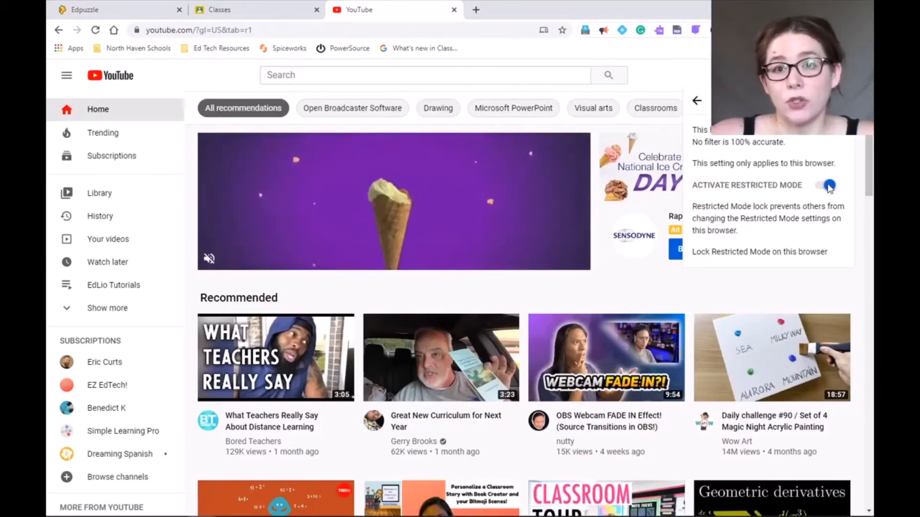
pyautogui.click(828, 186)
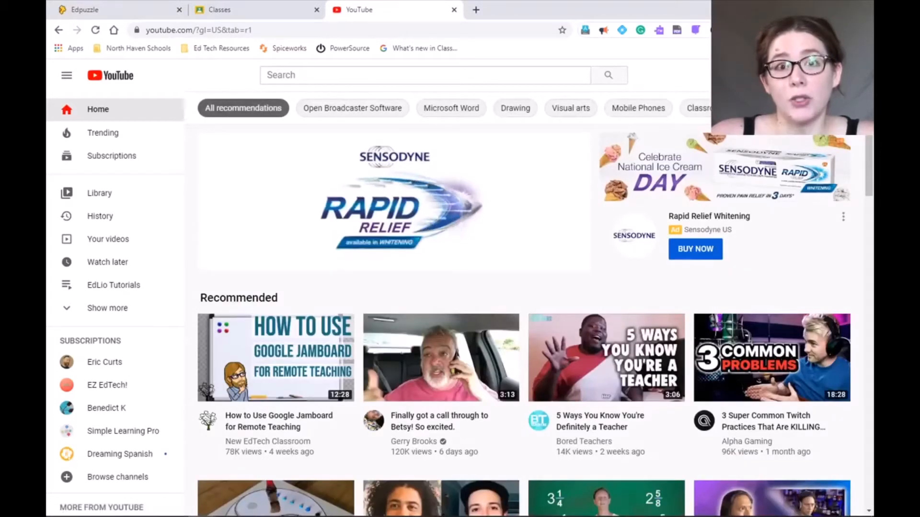
# Turn Restricted Mode back on for this browser in the YouTube account settings
pyautogui.click(702, 108)
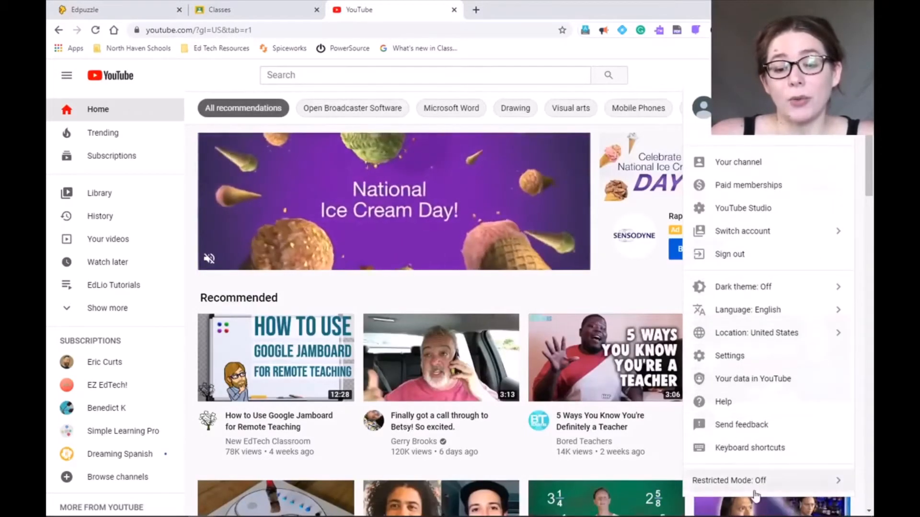
pyautogui.click(755, 486)
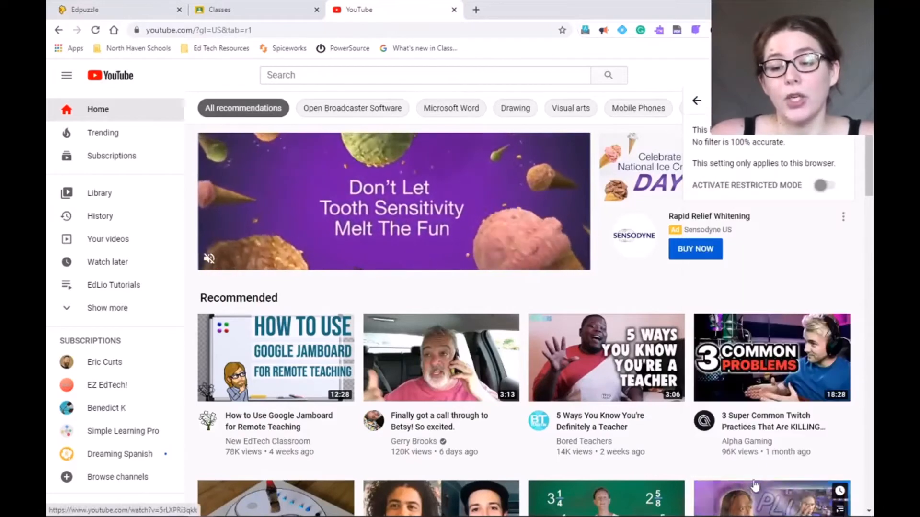
pyautogui.click(821, 186)
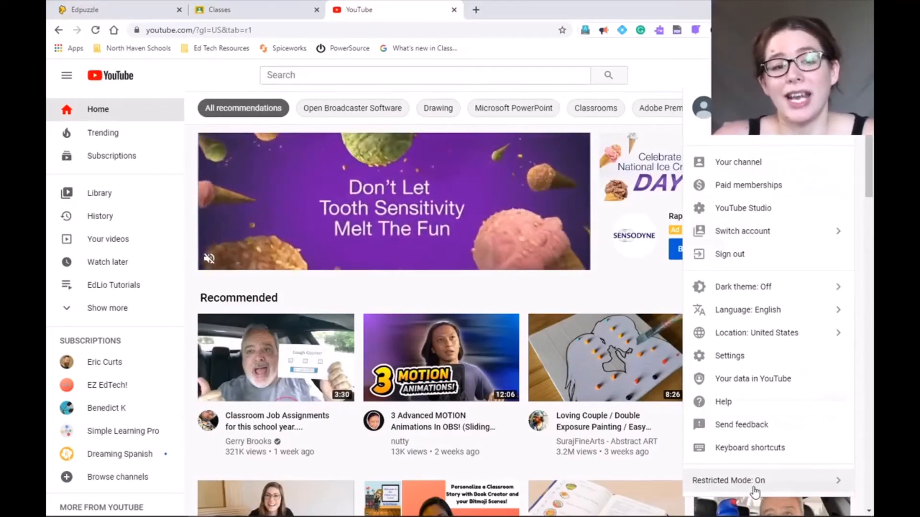
# Switch to Edpuzzle and make its content search ready for input
pyautogui.click(86, 9)
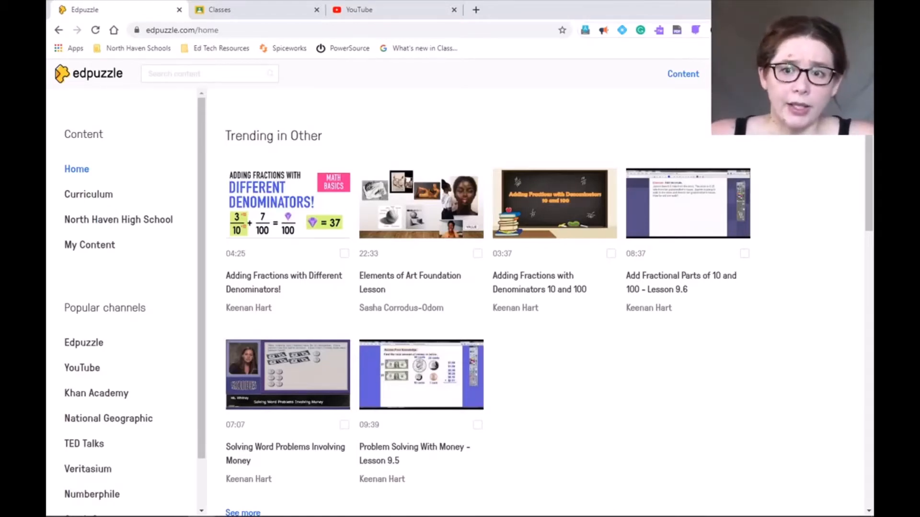
pyautogui.click(201, 78)
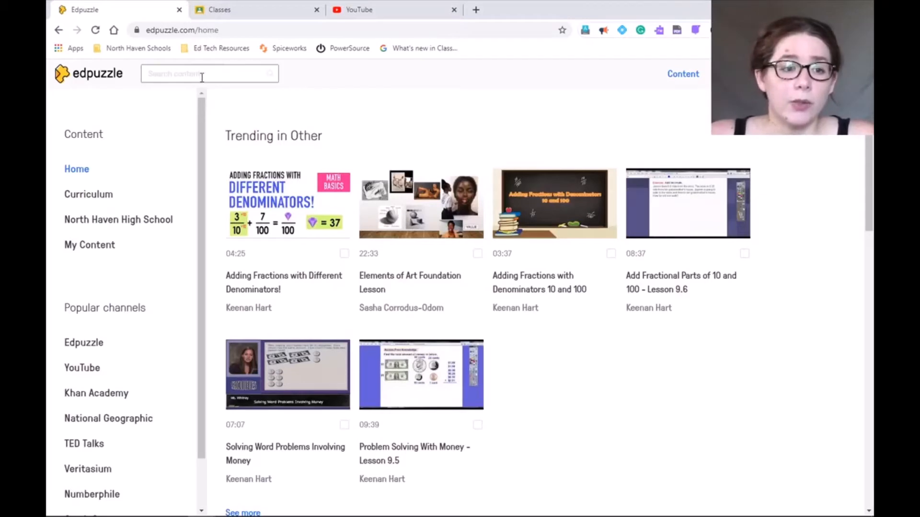
pyautogui.click(144, 73)
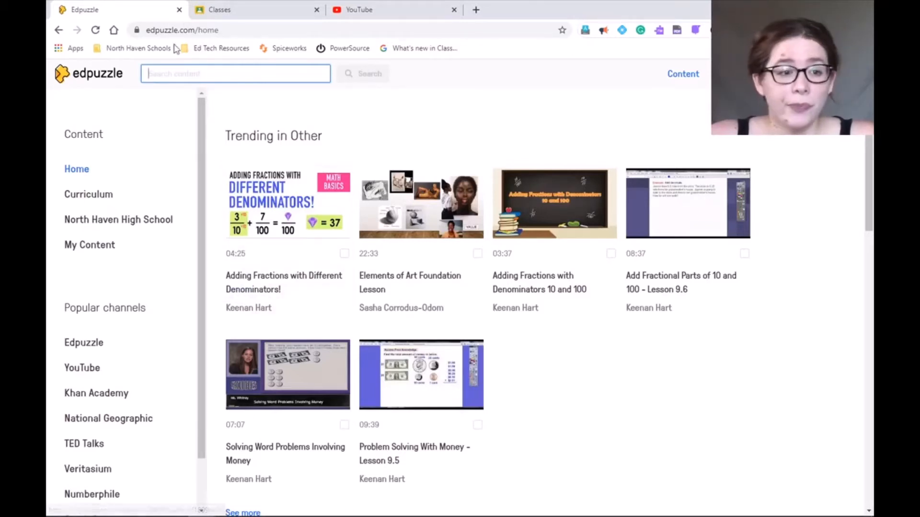
# Switch to YouTube, search for "counting" and open the Let's Get Fit Count to 100 video
pyautogui.click(390, 13)
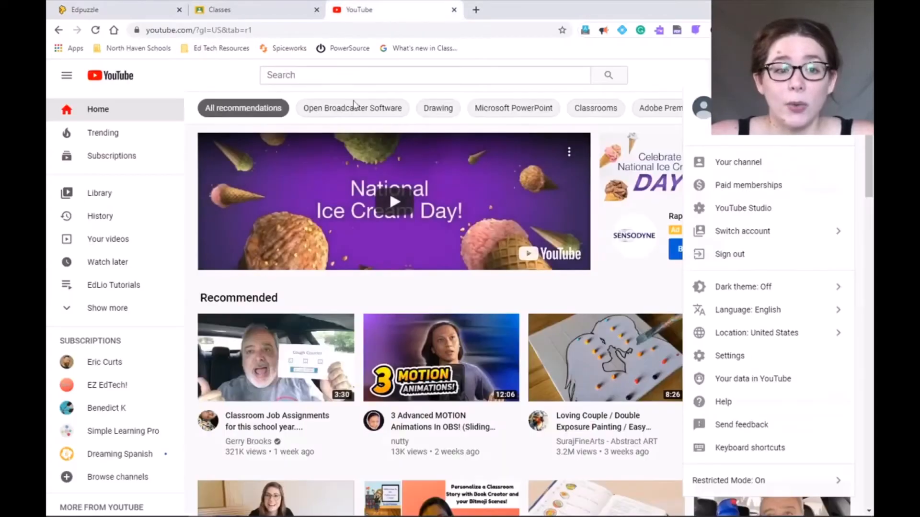
pyautogui.click(300, 76)
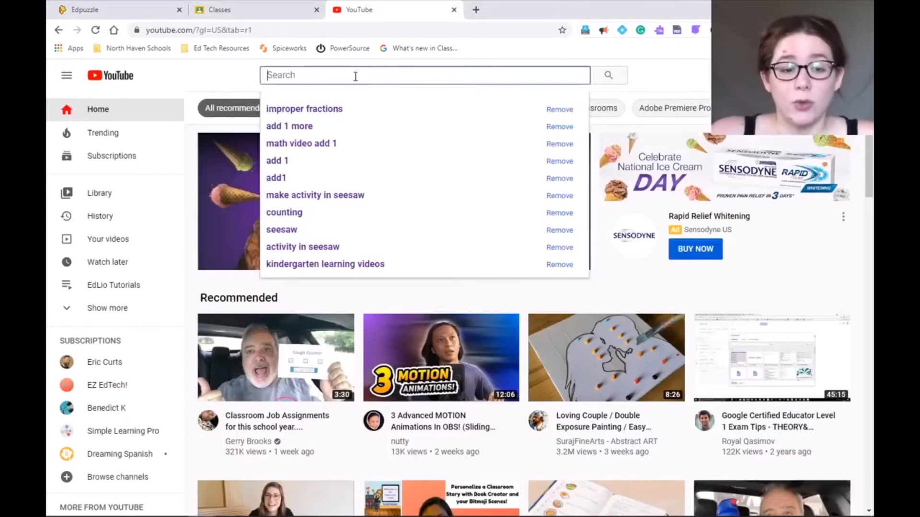
pyautogui.click(309, 214)
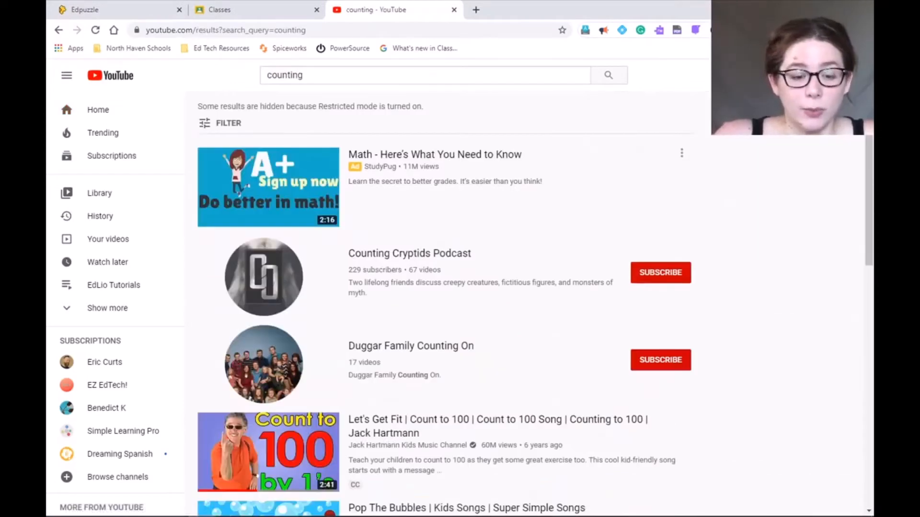
pyautogui.click(489, 422)
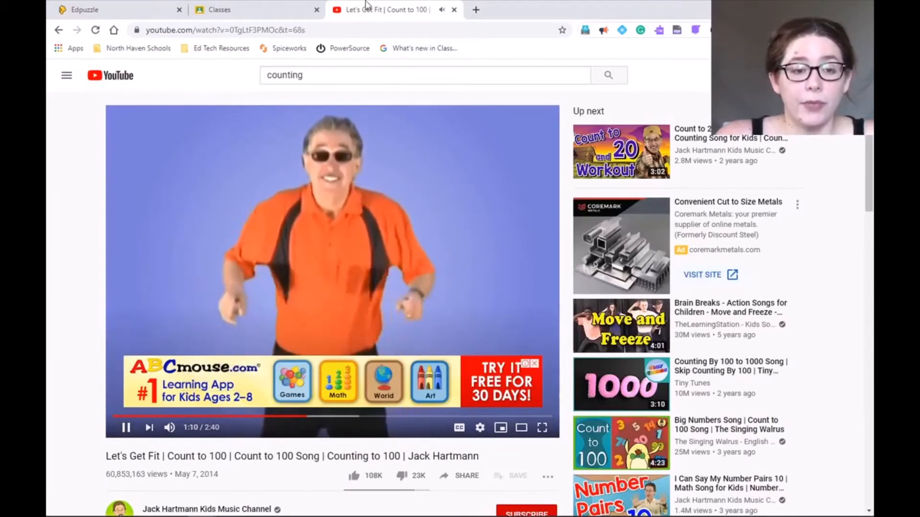
# Copy the Count to 100 video's web address and search for it in Edpuzzle's content search
pyautogui.click(309, 30)
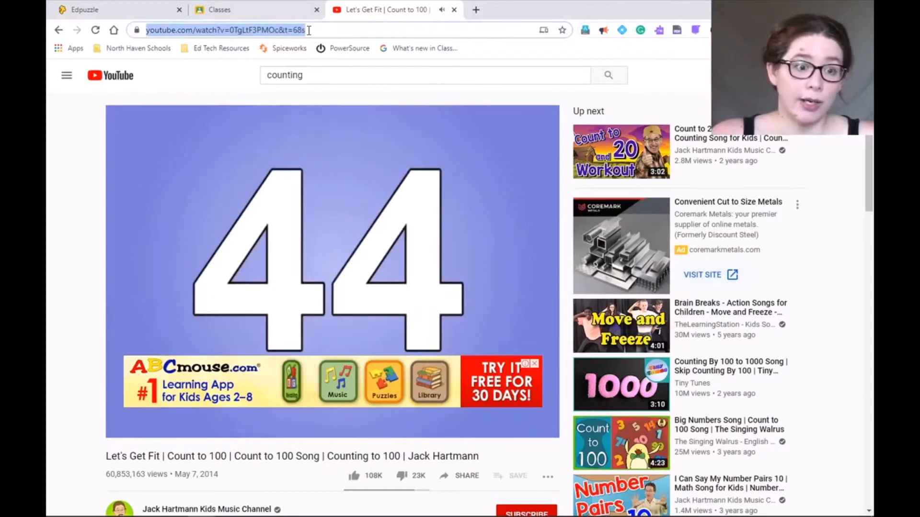
pyautogui.click(137, 10)
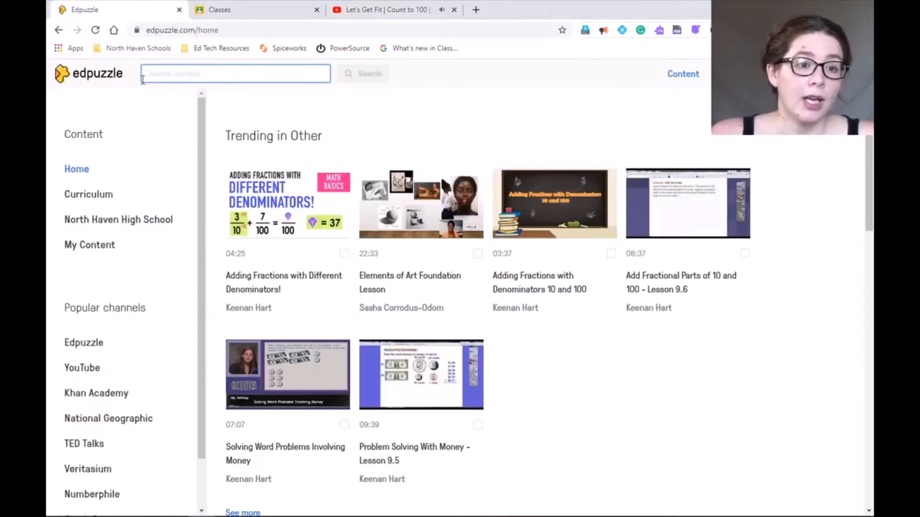
pyautogui.write('https://www.youtube.com/watch?v=0TgLtF3PM0c&t=68s')
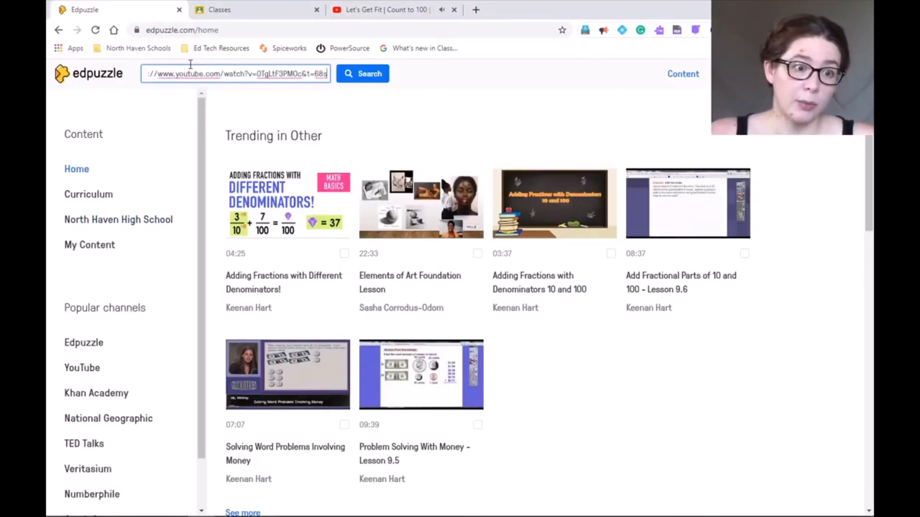
pyautogui.click(362, 73)
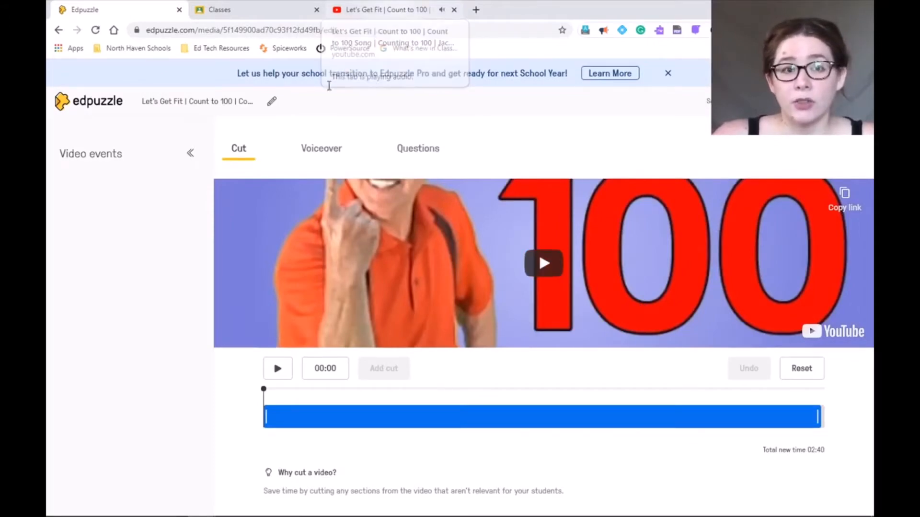
# Return to Edpuzzle's home page and browse the Middle School curriculum to Social Studies, Geography, Cultural Entities
pyautogui.click(58, 31)
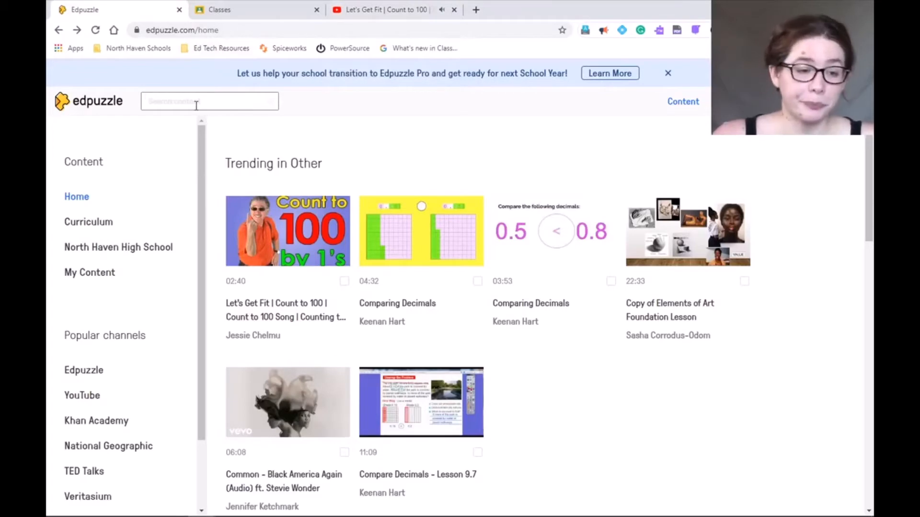
pyautogui.click(95, 229)
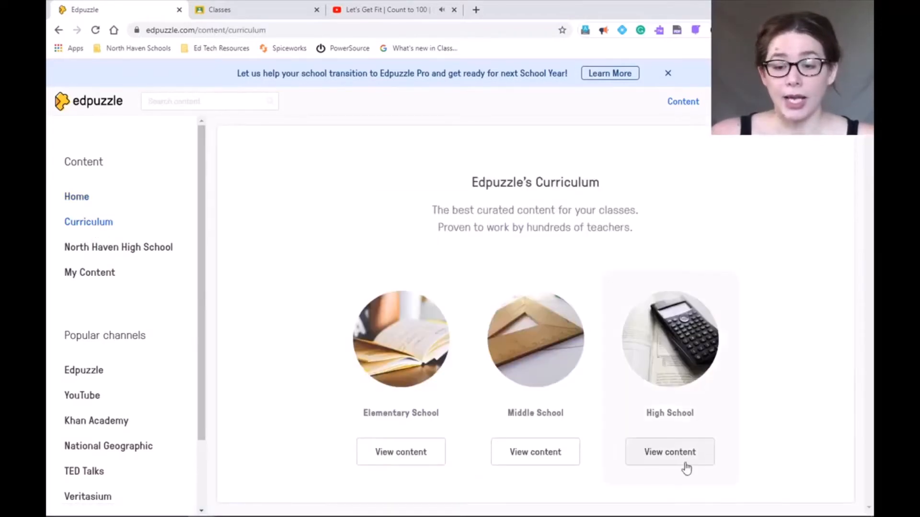
pyautogui.click(544, 457)
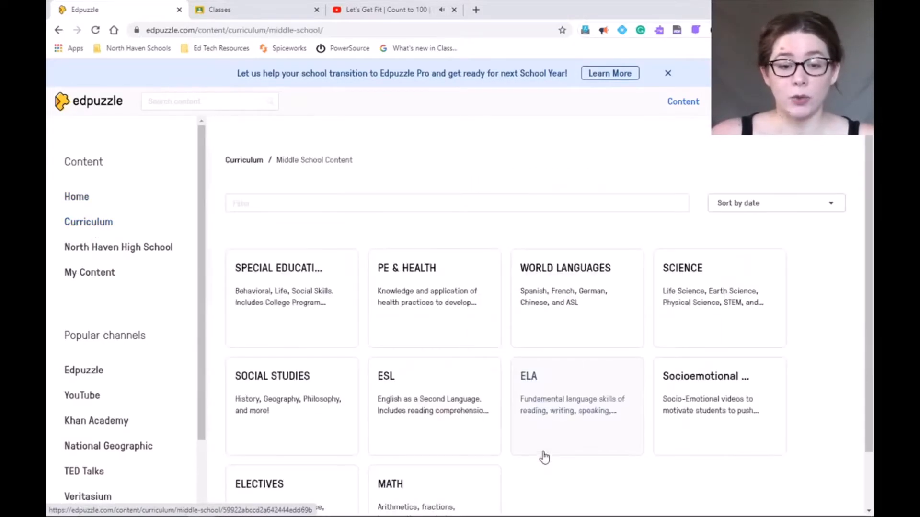
pyautogui.scroll(-2, 523, 403)
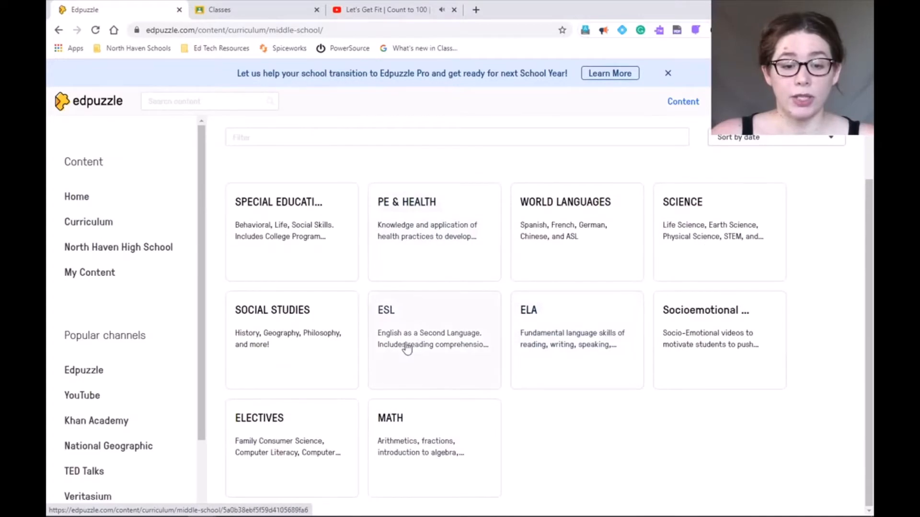
pyautogui.click(330, 338)
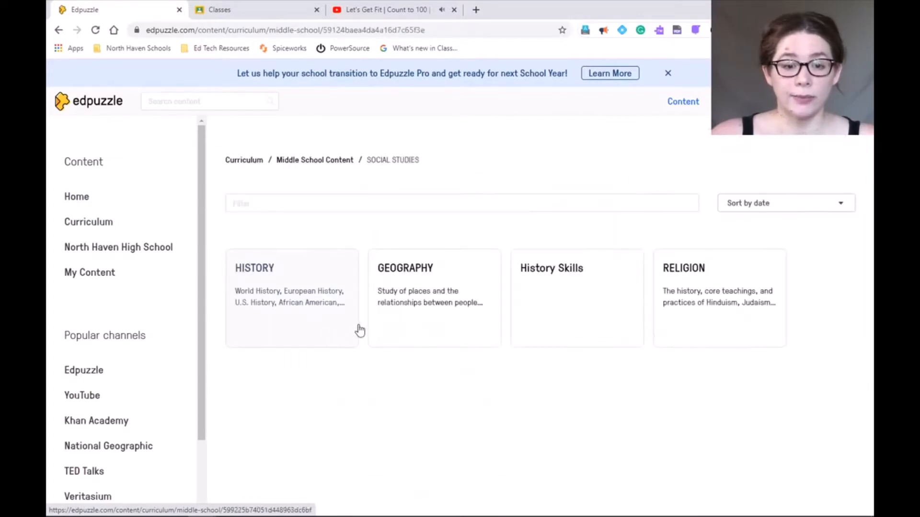
pyautogui.click(397, 306)
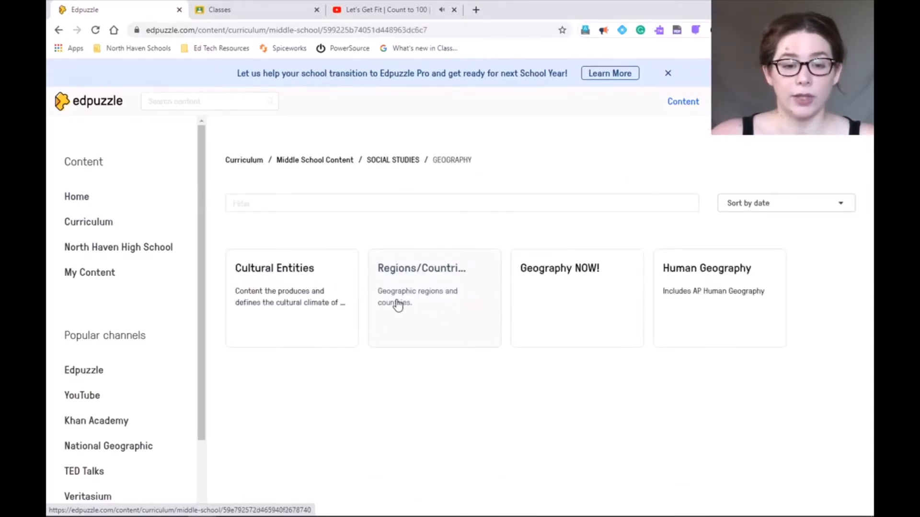
pyautogui.click(303, 284)
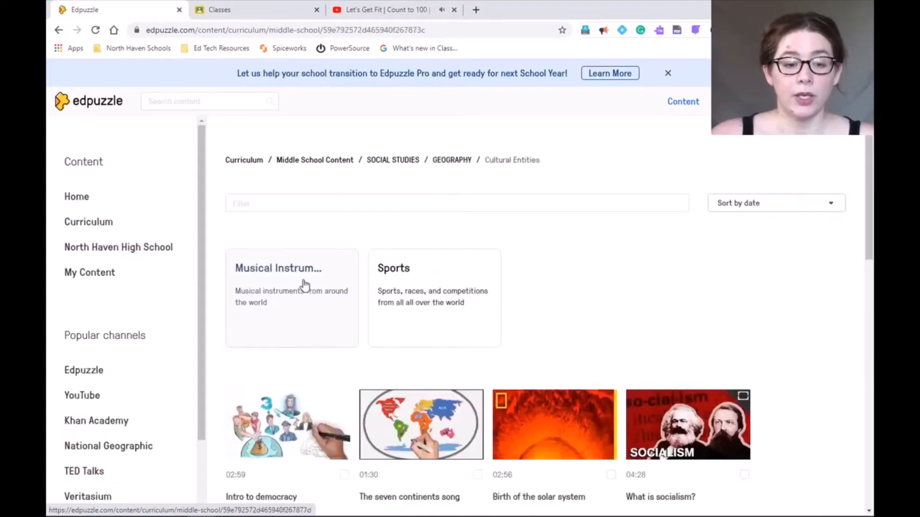
# Look through the videos offered in the Cultural Entities category
pyautogui.scroll(-3, 551, 263)
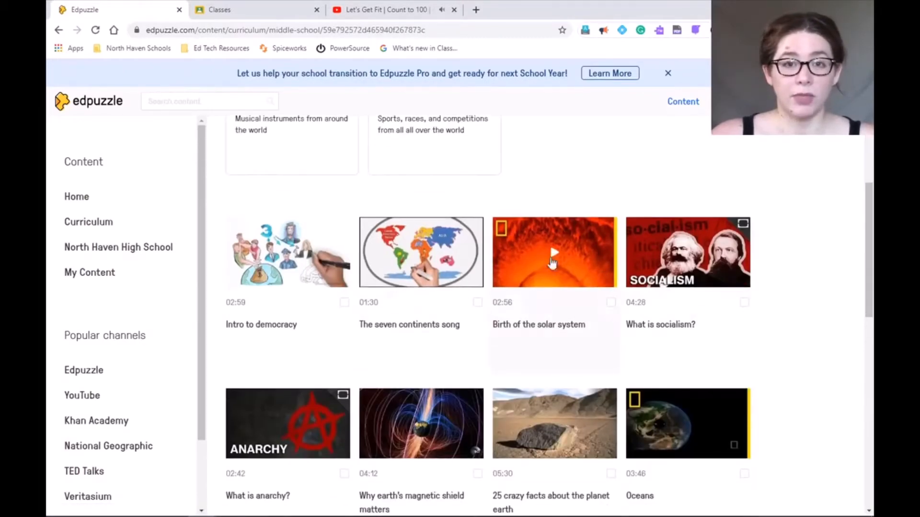
pyautogui.scroll(-3, 803, 366)
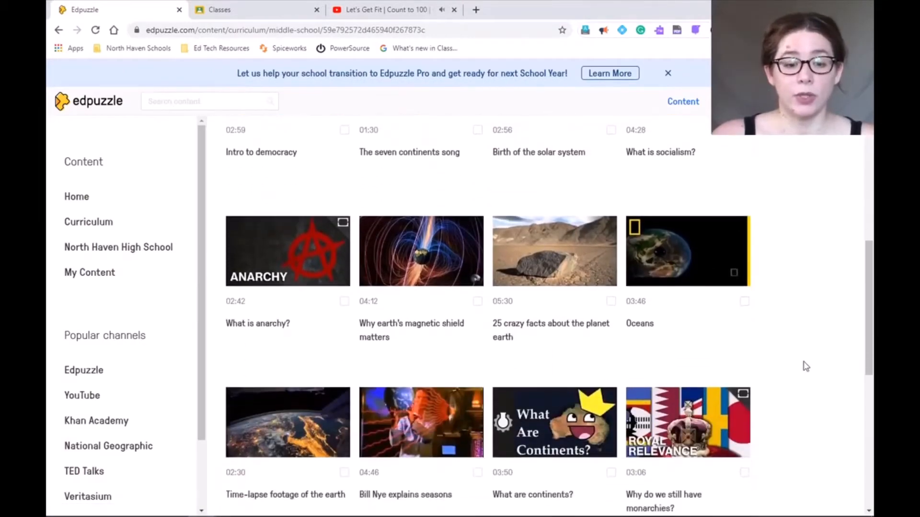
pyautogui.scroll(1, 805, 367)
pyautogui.scroll(-4, 806, 366)
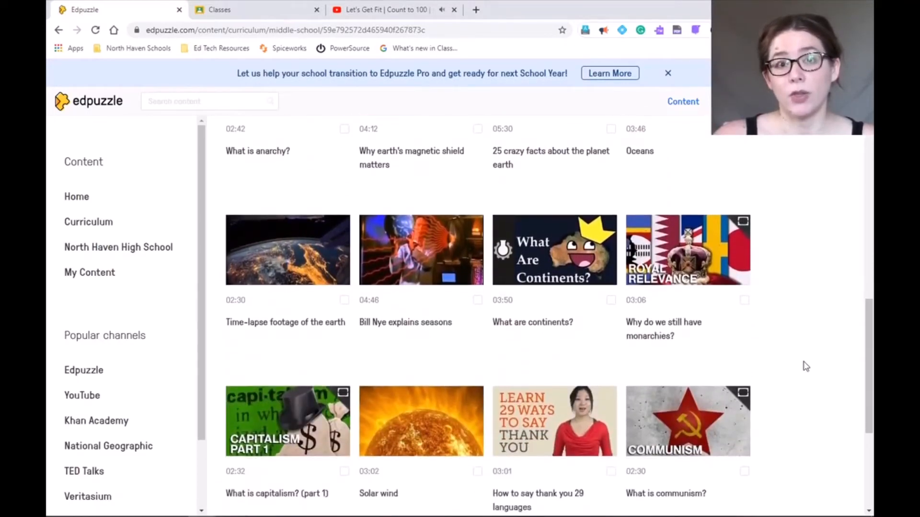
pyautogui.scroll(-4, 806, 367)
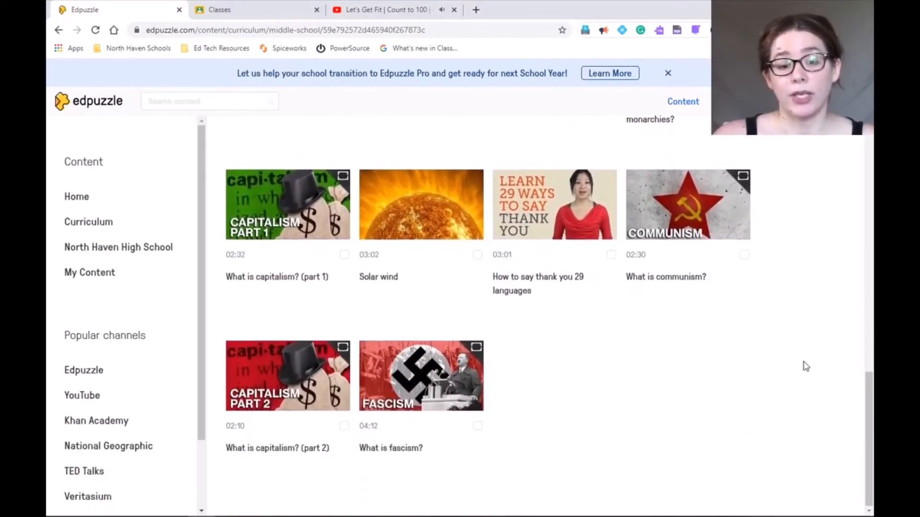
pyautogui.scroll(8, 806, 366)
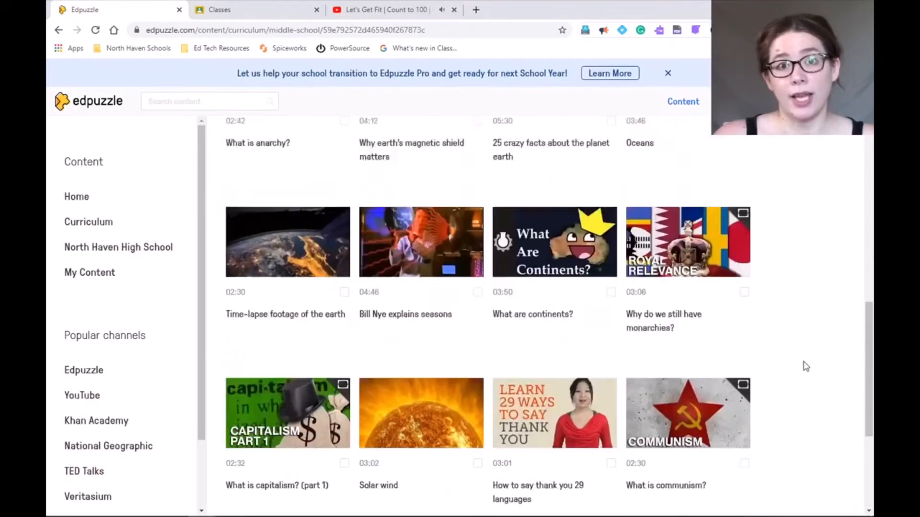
# View North Haven High School's shared content and teacher list, and open My Content
pyautogui.click(104, 256)
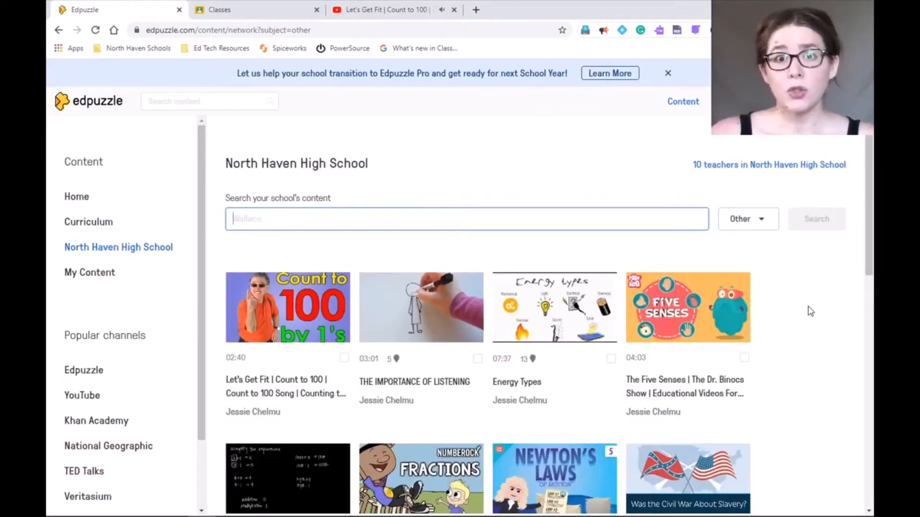
pyautogui.click(787, 169)
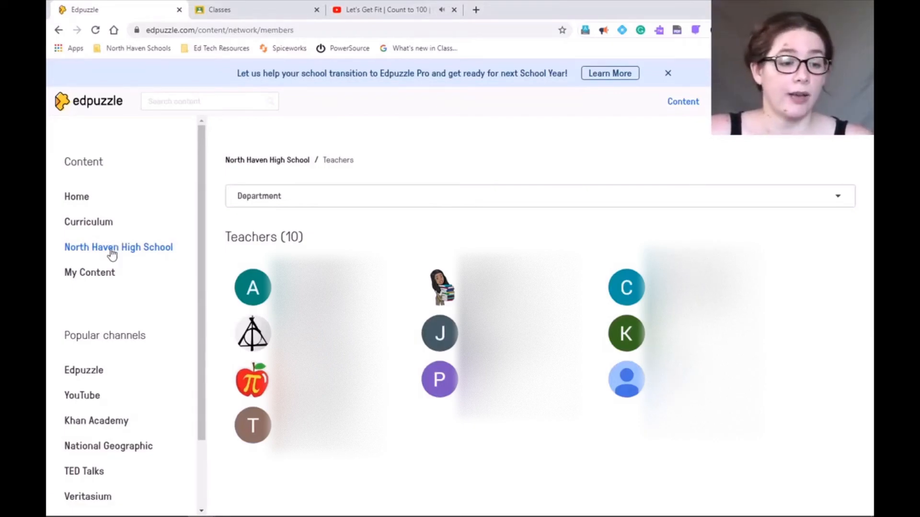
pyautogui.click(107, 277)
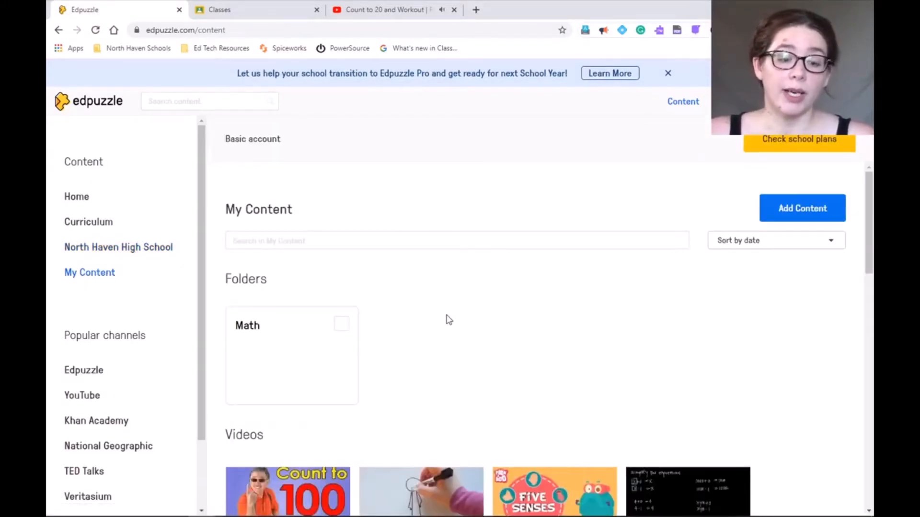
# Upload the video 1_Create a Basic EdLio Teacher Page.mp4 from Google Drive to My Content
pyautogui.scroll(-9, 447, 316)
pyautogui.scroll(10, 448, 320)
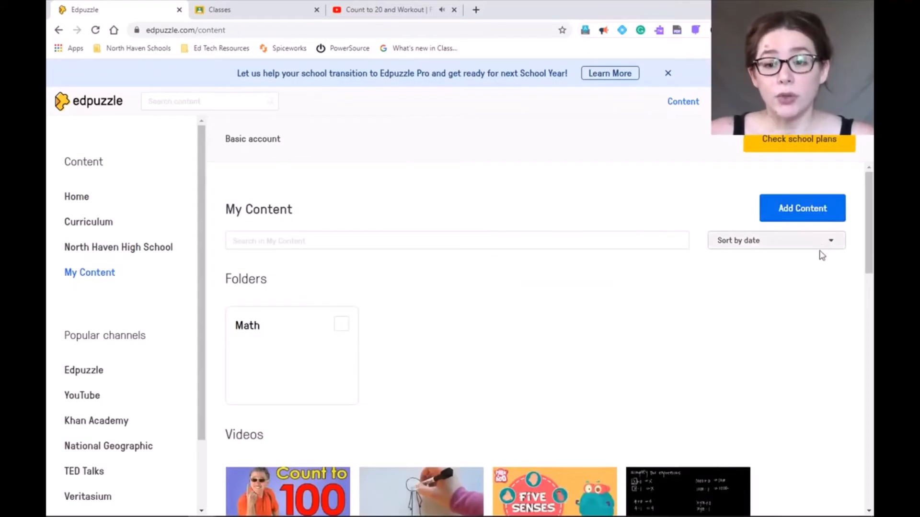
pyautogui.click(816, 215)
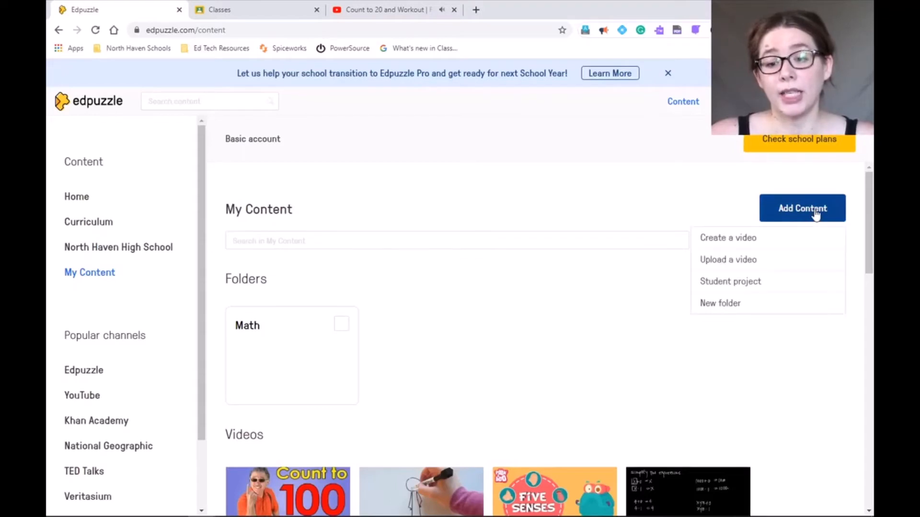
pyautogui.click(731, 266)
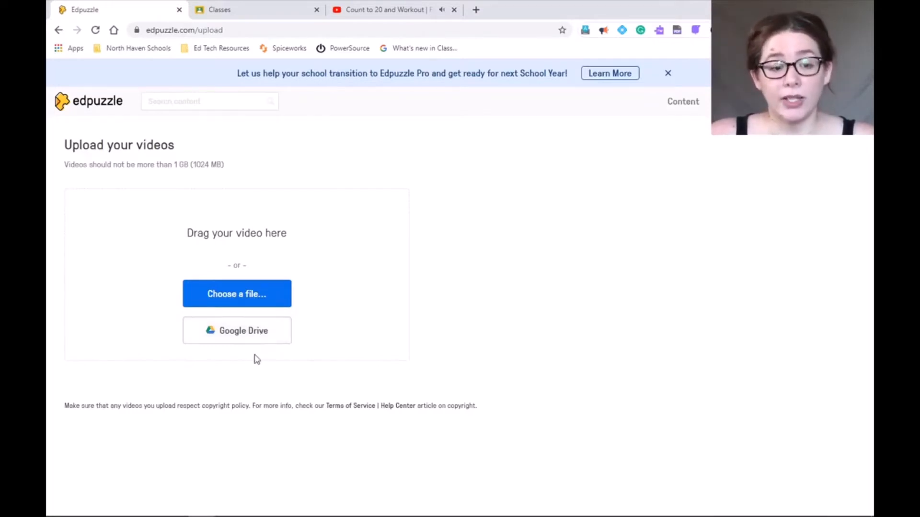
pyautogui.click(224, 336)
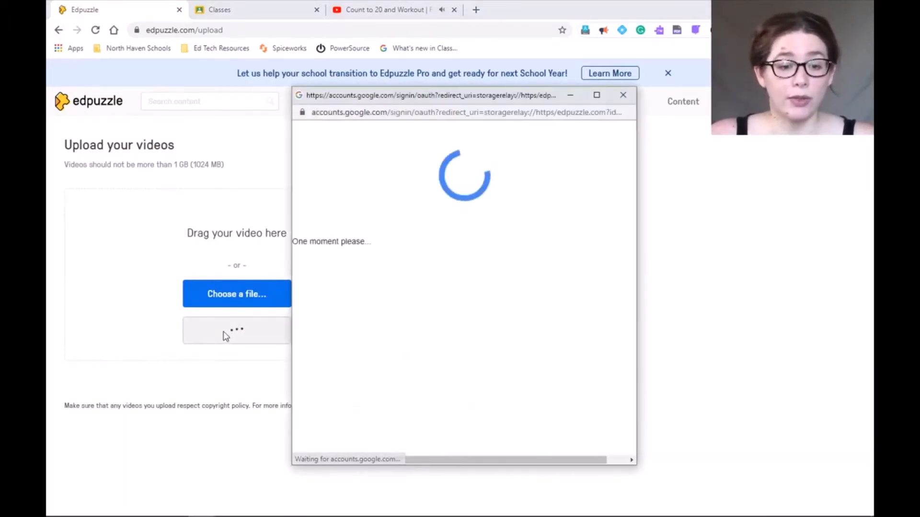
pyautogui.scroll(-3, 286, 298)
pyautogui.scroll(3, 287, 298)
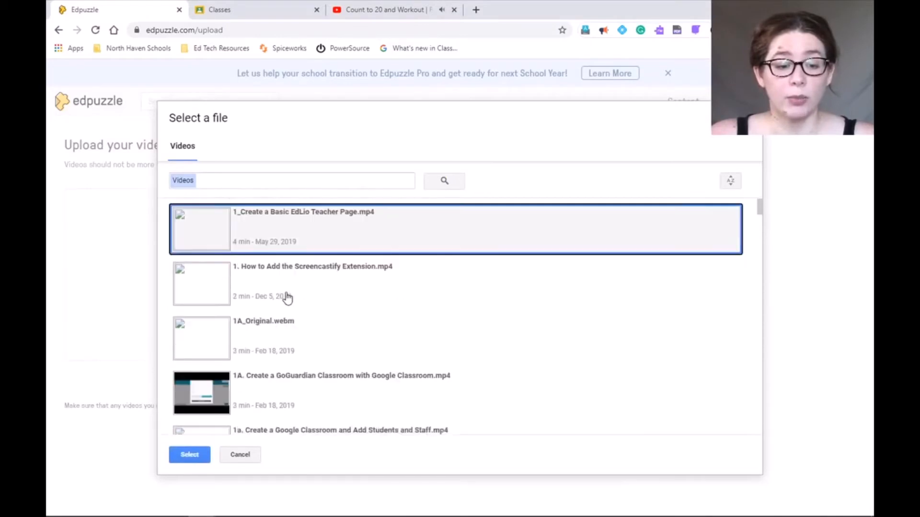
pyautogui.click(190, 454)
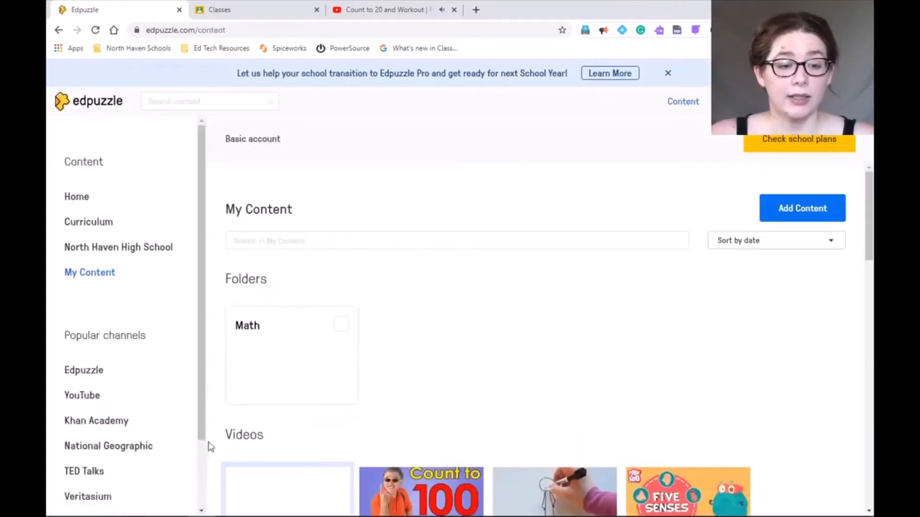
pyautogui.scroll(-3, 596, 388)
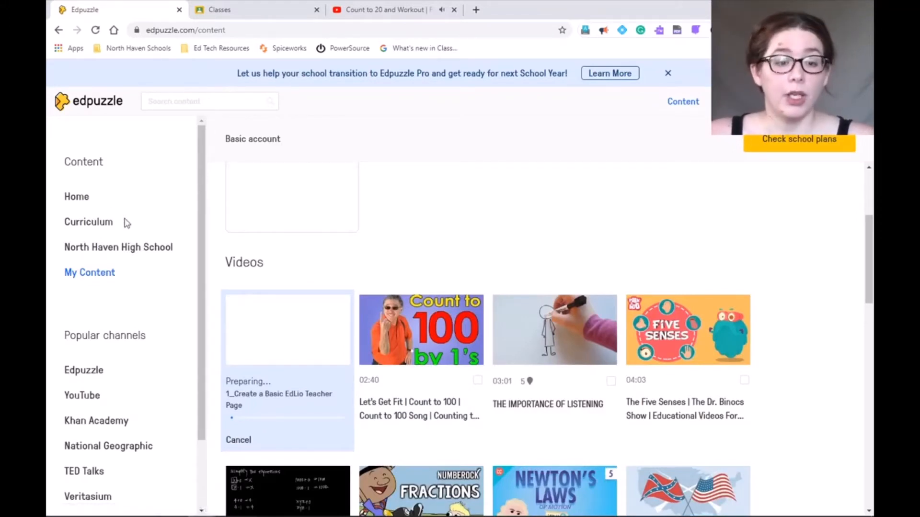
# Open the 04:32 Comparing Decimals video from the Trending in Other section of the content home page
pyautogui.click(87, 201)
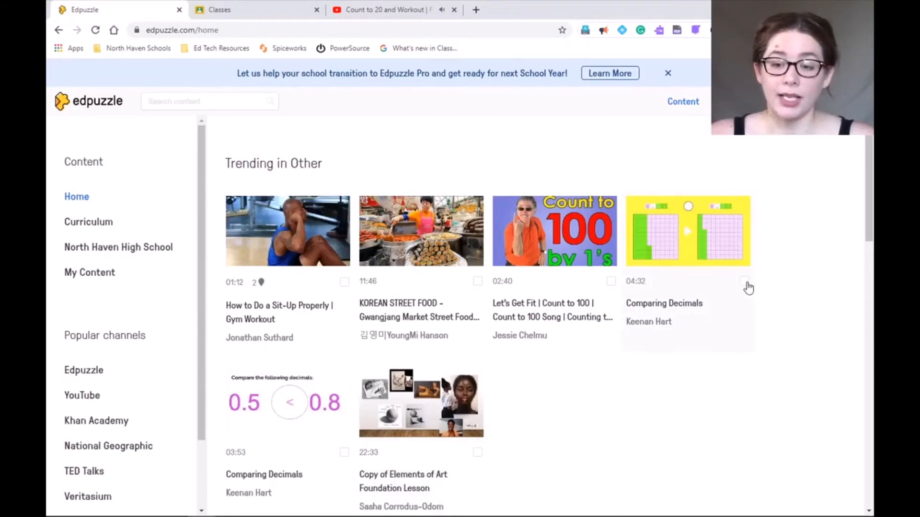
pyautogui.click(745, 282)
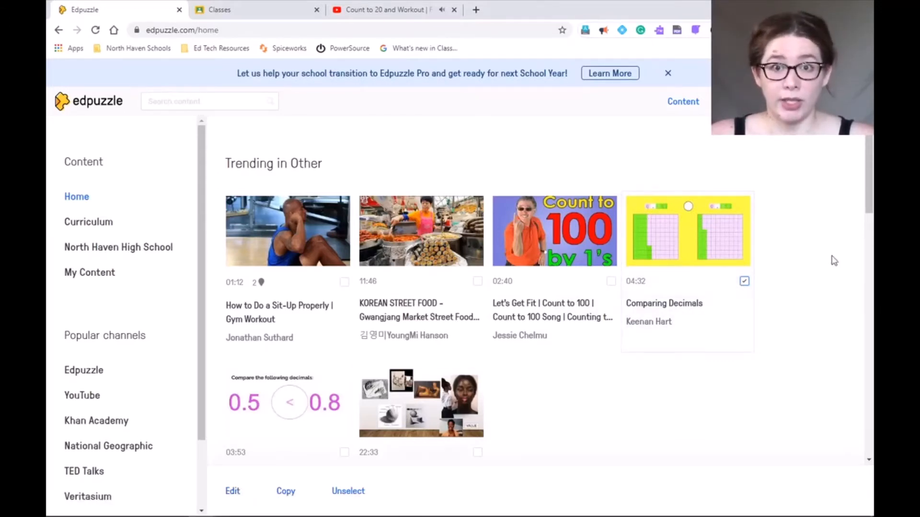
pyautogui.click(744, 281)
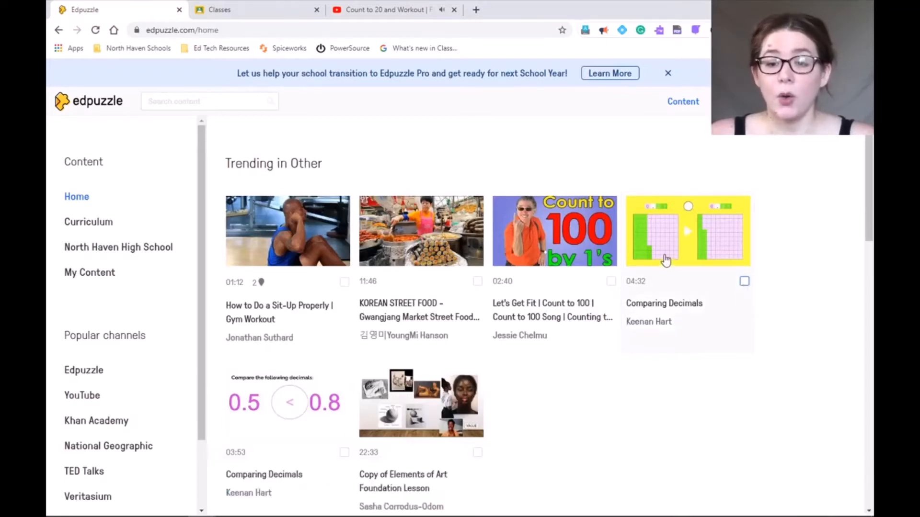
pyautogui.click(665, 257)
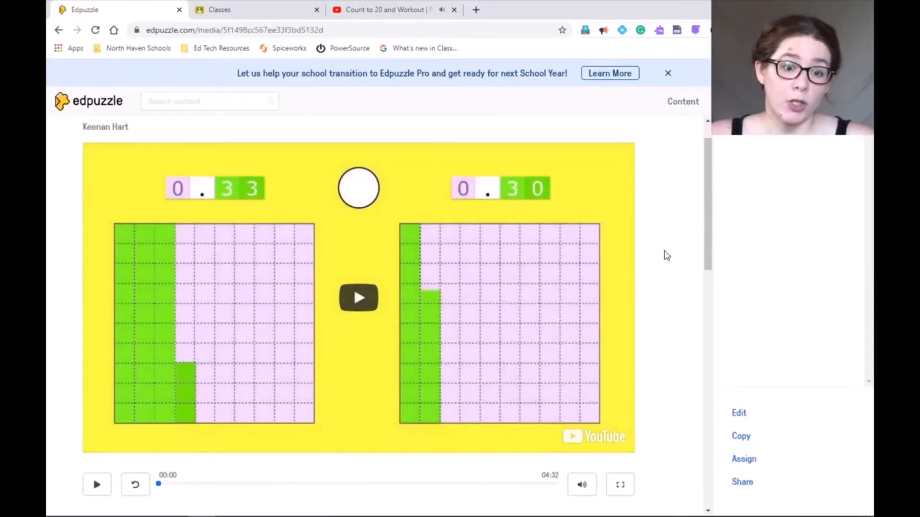
pyautogui.scroll(-3, 664, 255)
pyautogui.scroll(3, 623, 261)
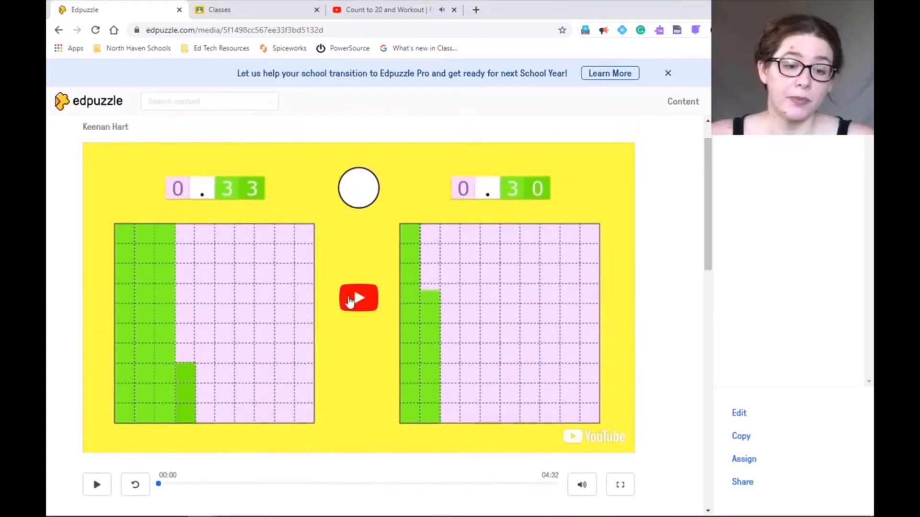
# Look through the full list of other teachers' versions with their question counts, and briefly preview the video
pyautogui.scroll(-5, 355, 303)
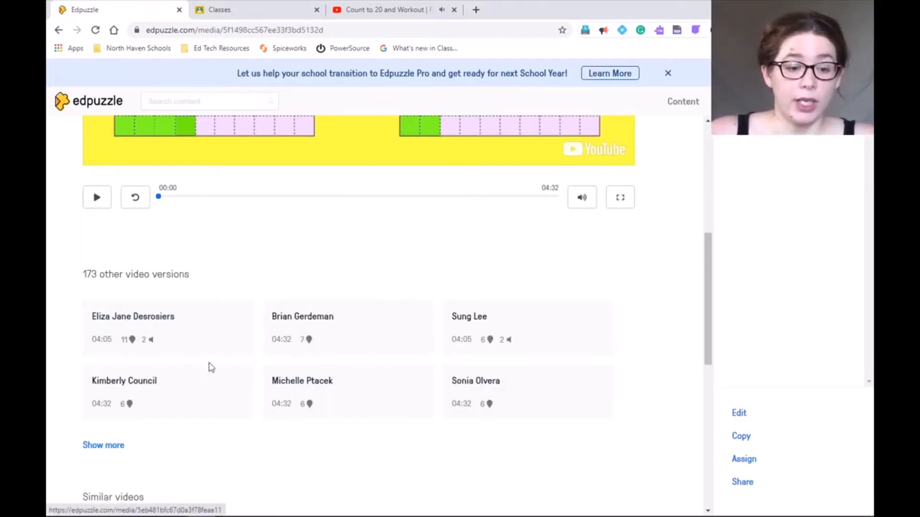
pyautogui.moveTo(127, 415)
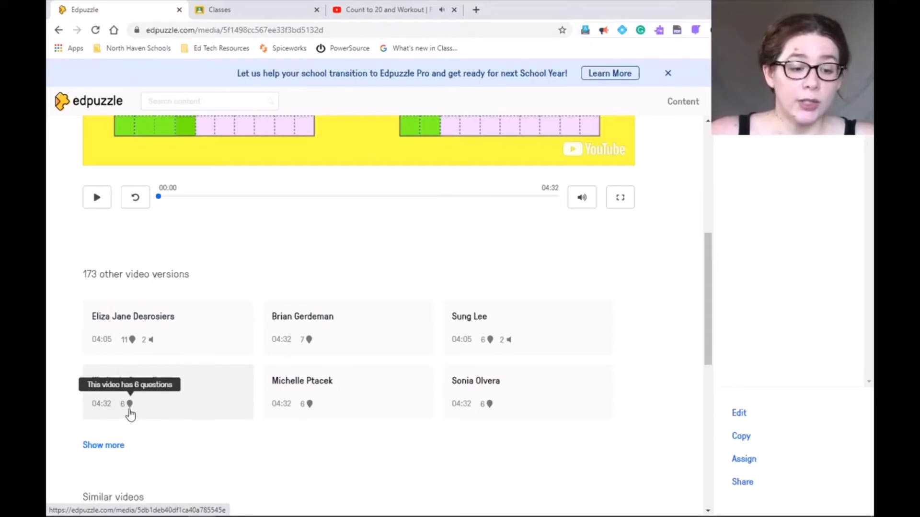
pyautogui.moveTo(311, 415)
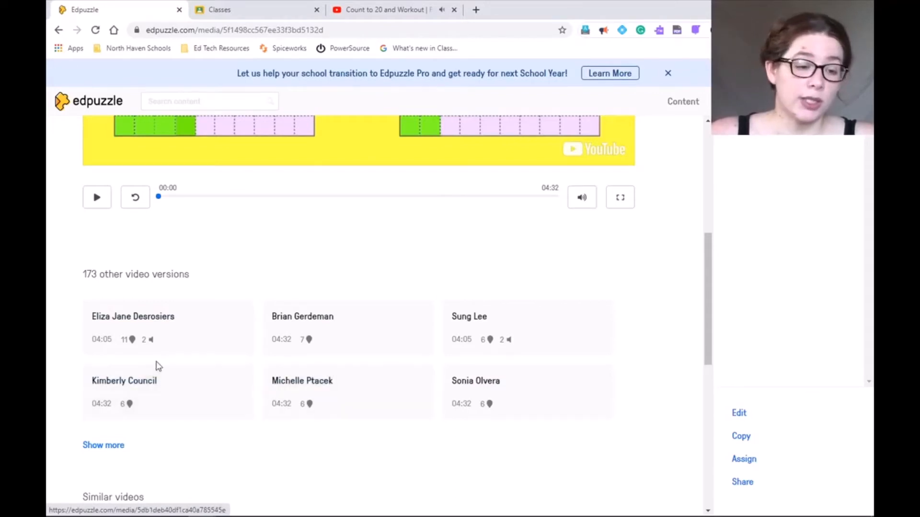
pyautogui.moveTo(154, 350)
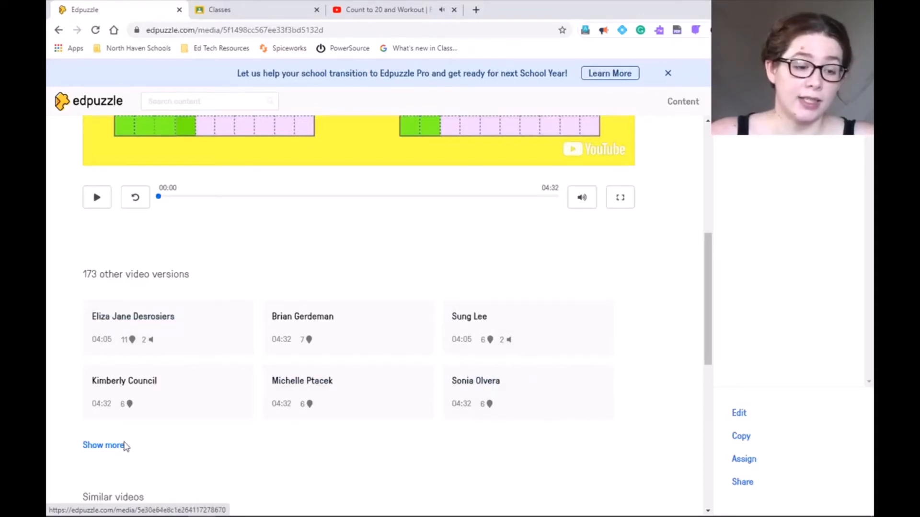
pyautogui.click(103, 445)
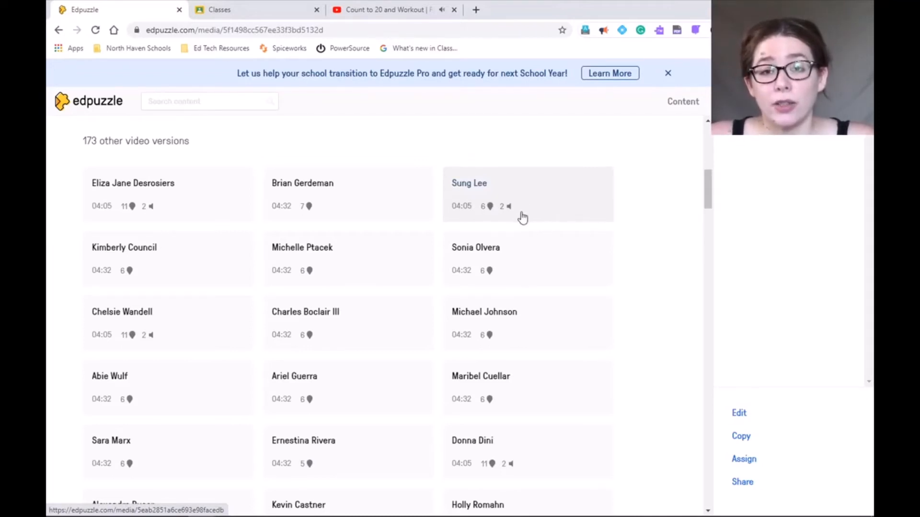
pyautogui.scroll(6, 622, 307)
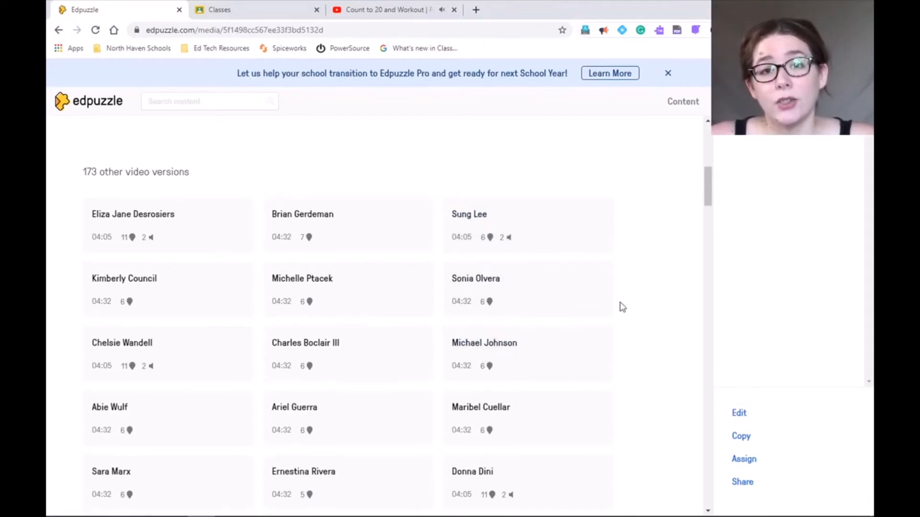
pyautogui.scroll(2, 621, 307)
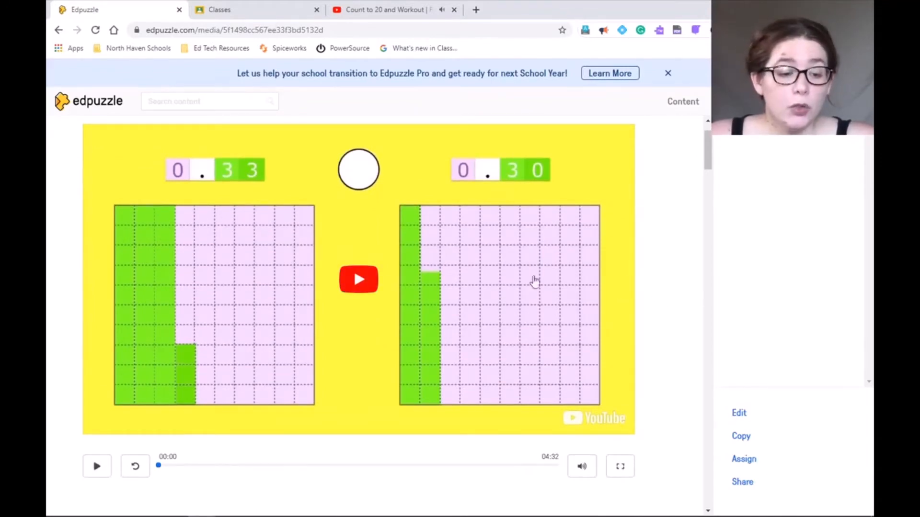
pyautogui.click(367, 283)
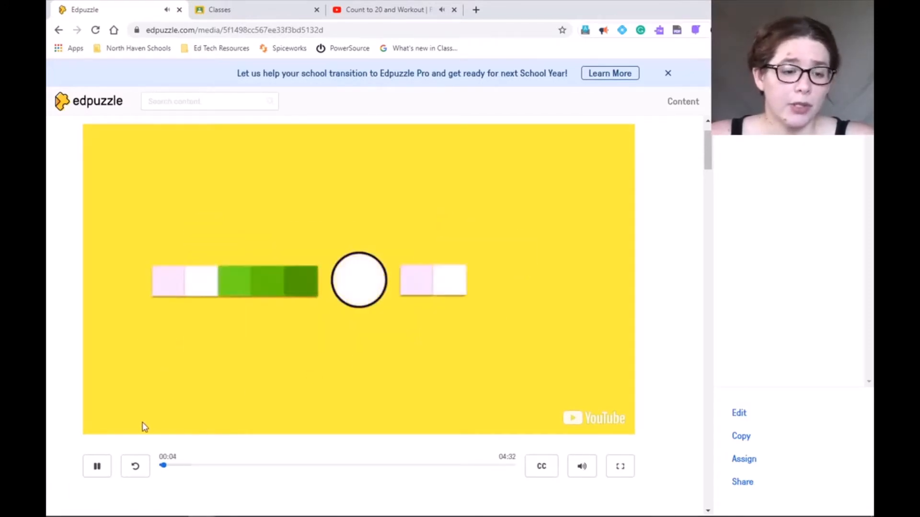
pyautogui.click(97, 467)
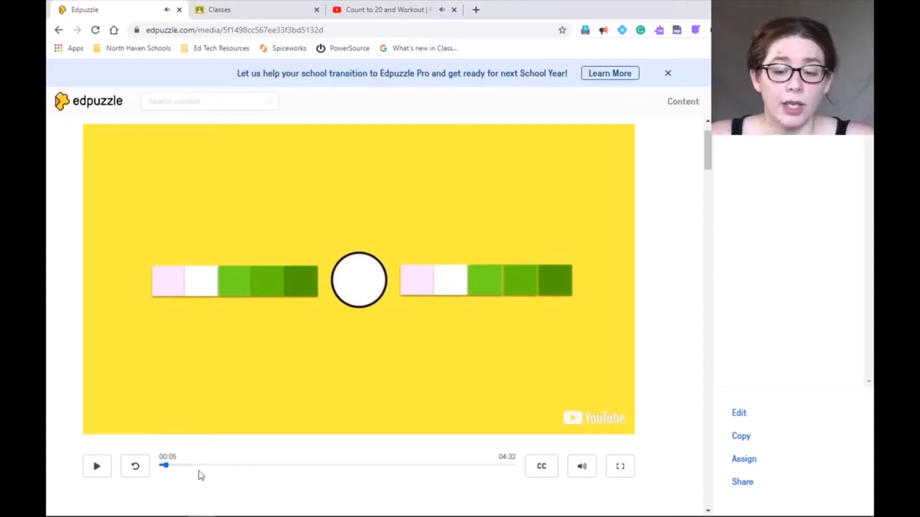
# Open the six-question version in the second row's first column, view it in the video editor and return to its page
pyautogui.scroll(-7, 410, 460)
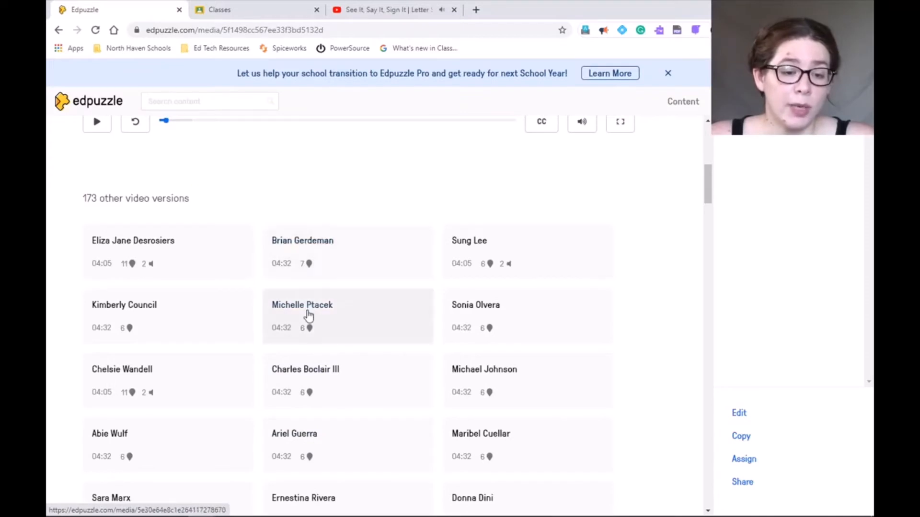
pyautogui.click(136, 309)
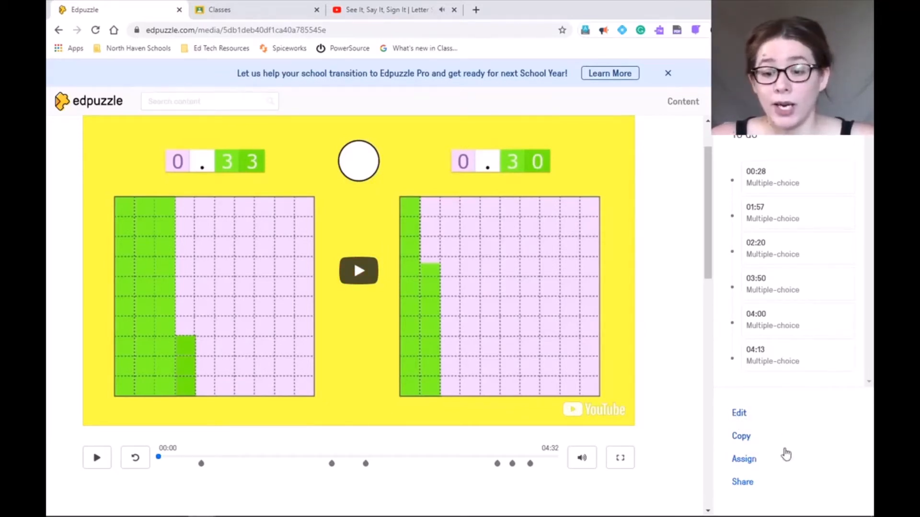
pyautogui.click(742, 421)
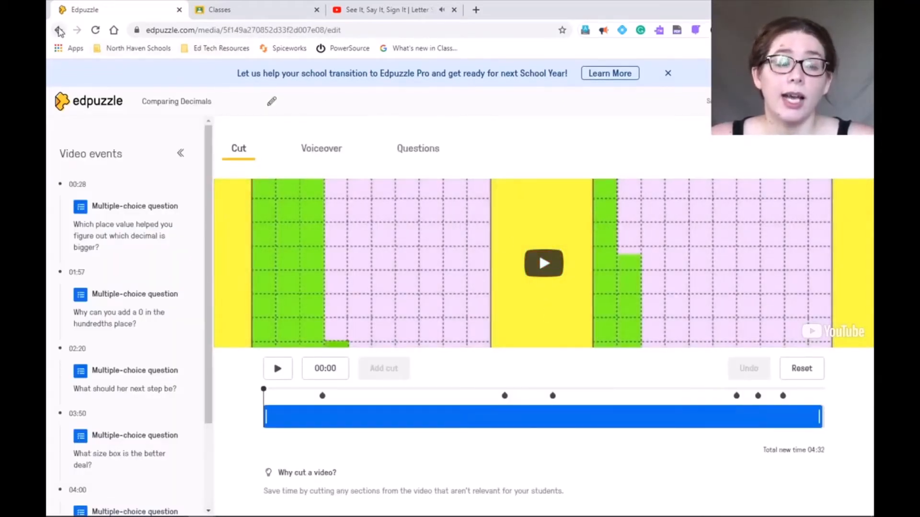
pyautogui.click(57, 30)
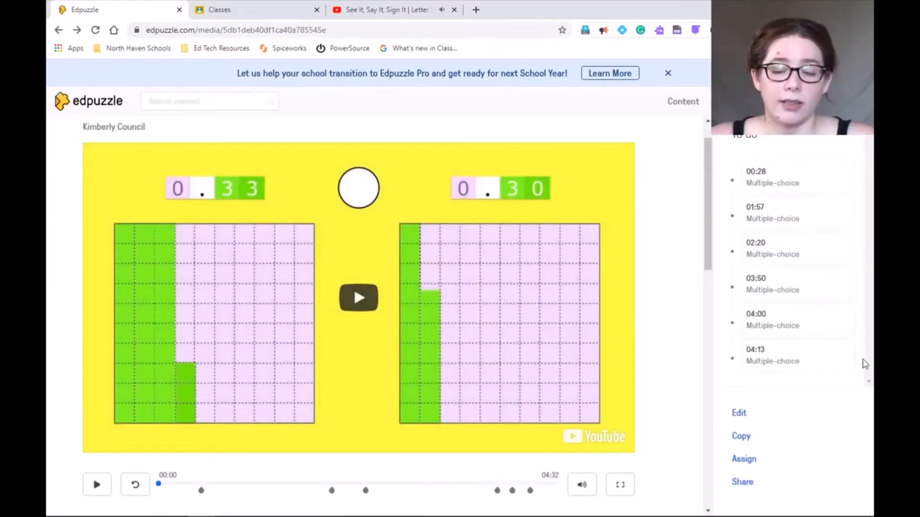
# Assign the video to the How to Train your Direwolf class with Prevent Skipping on, CCs off and Post on Google Classroom on
pyautogui.click(745, 459)
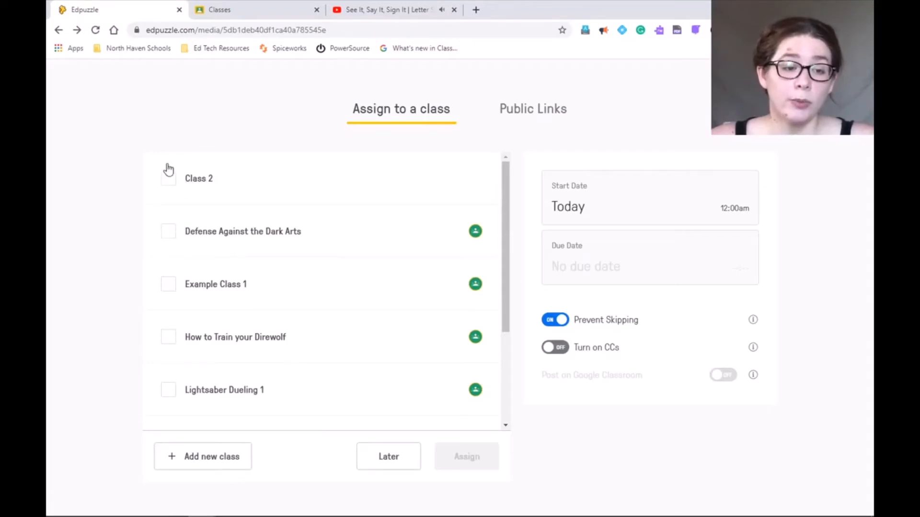
pyautogui.click(170, 339)
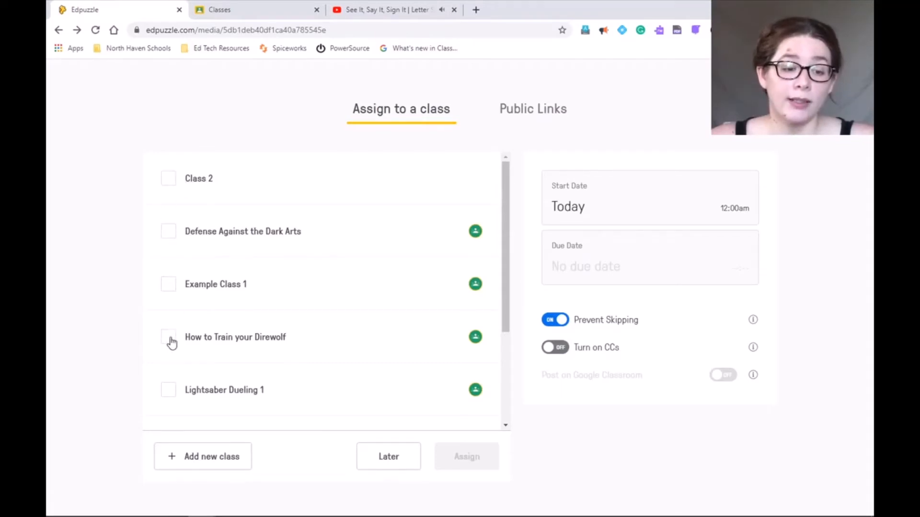
pyautogui.scroll(-1, 187, 331)
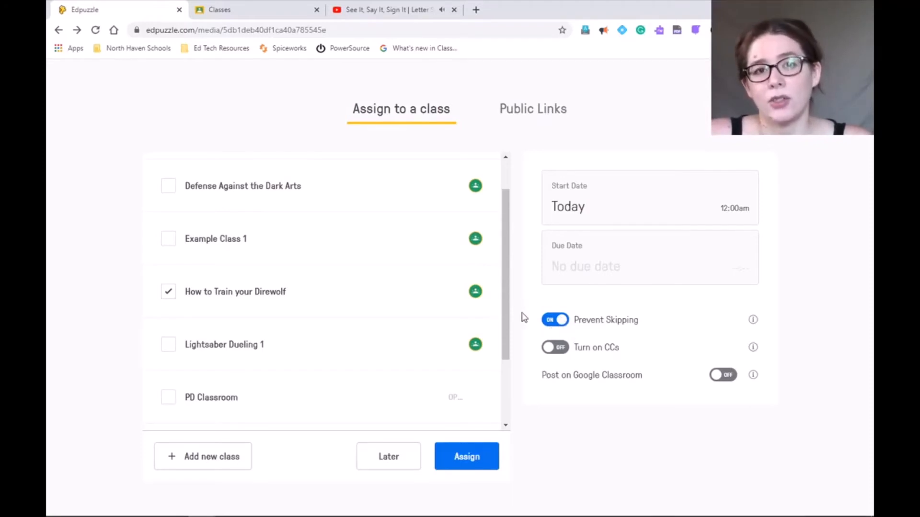
pyautogui.click(548, 350)
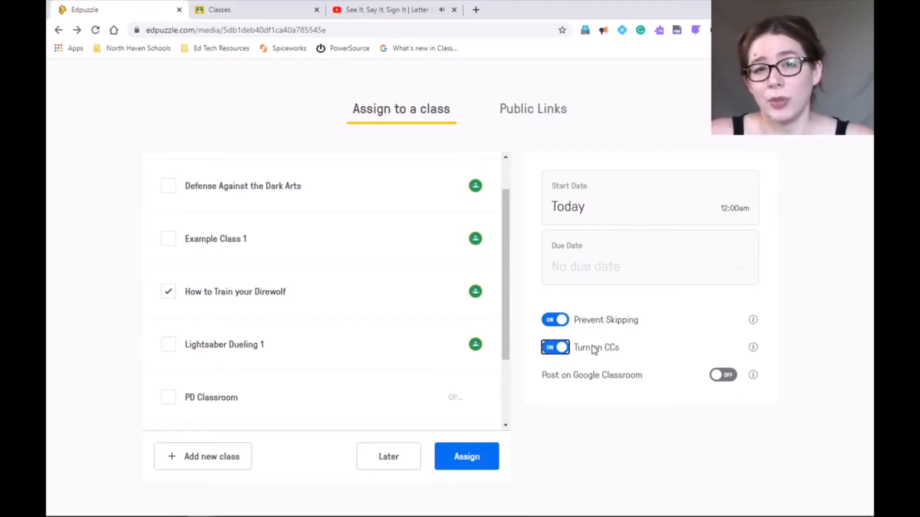
pyautogui.click(563, 352)
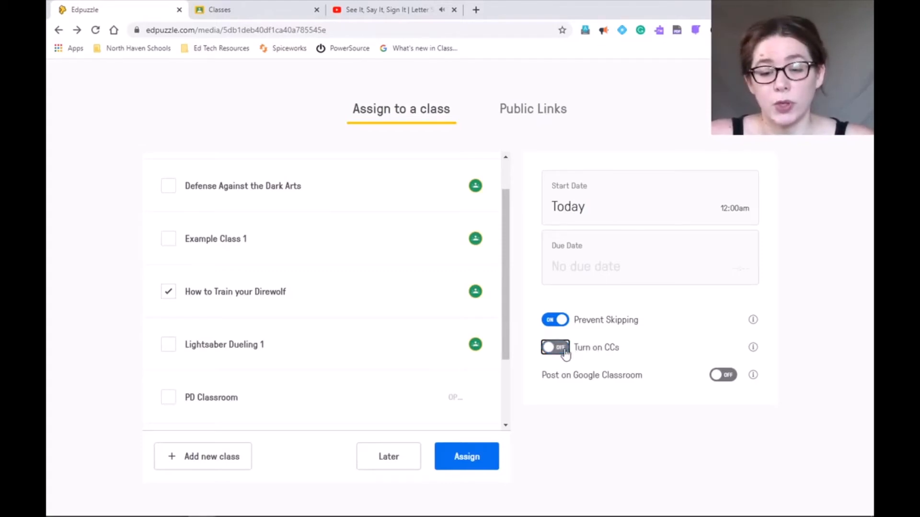
pyautogui.click(718, 379)
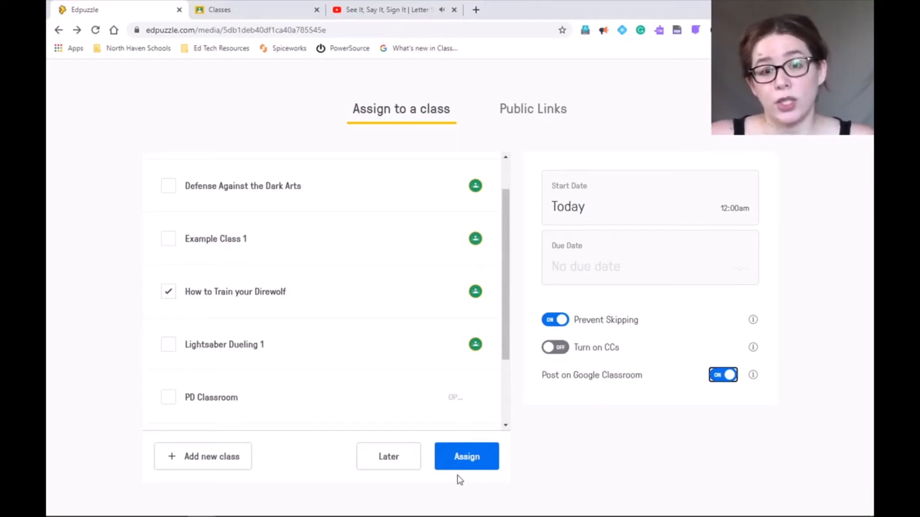
pyautogui.click(468, 465)
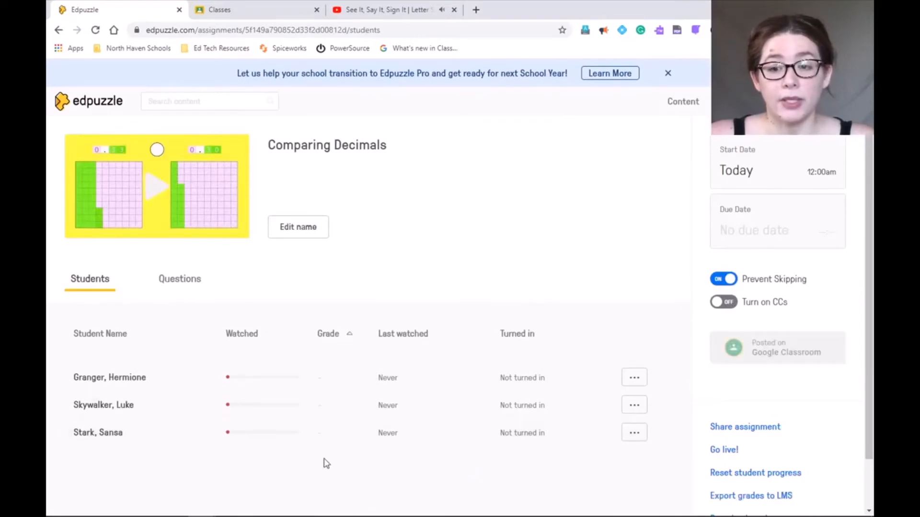
# Check the How to Train your Direwolf stream in Google Classroom for the Comparing Decimals assignment, and return to Edpuzzle
pyautogui.click(253, 14)
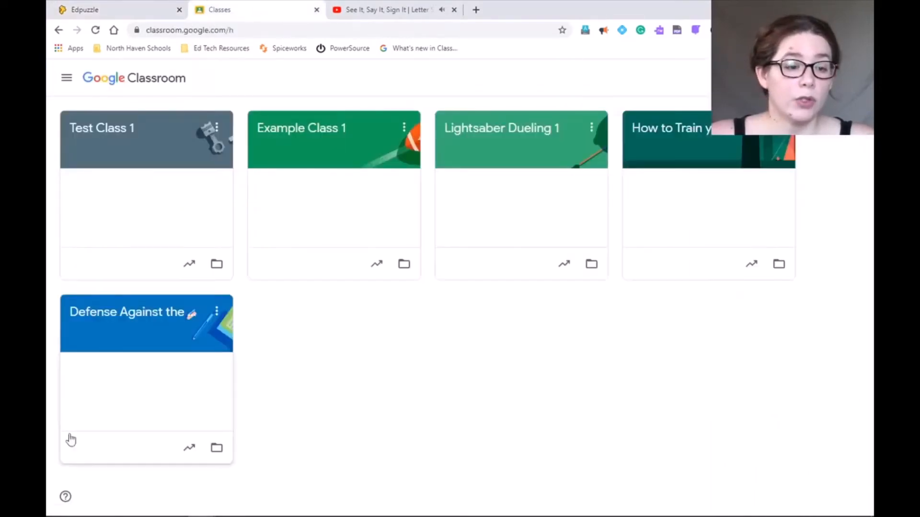
pyautogui.click(668, 130)
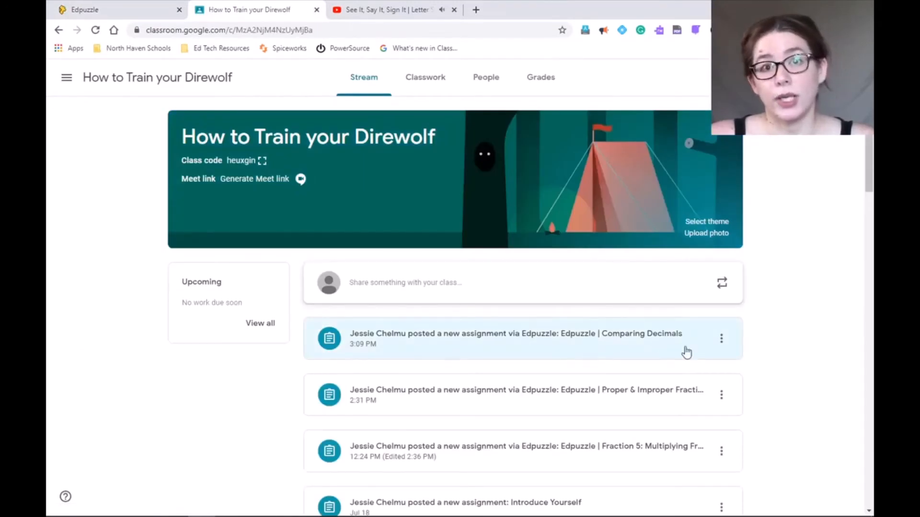
pyautogui.click(89, 9)
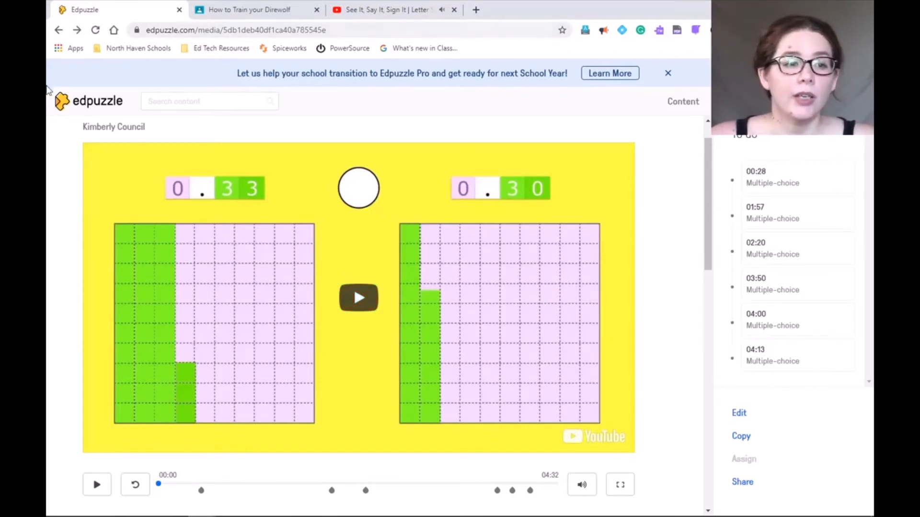
# Open the six-question Comparing Decimals video from the home page's trending section and duplicate it
pyautogui.click(65, 107)
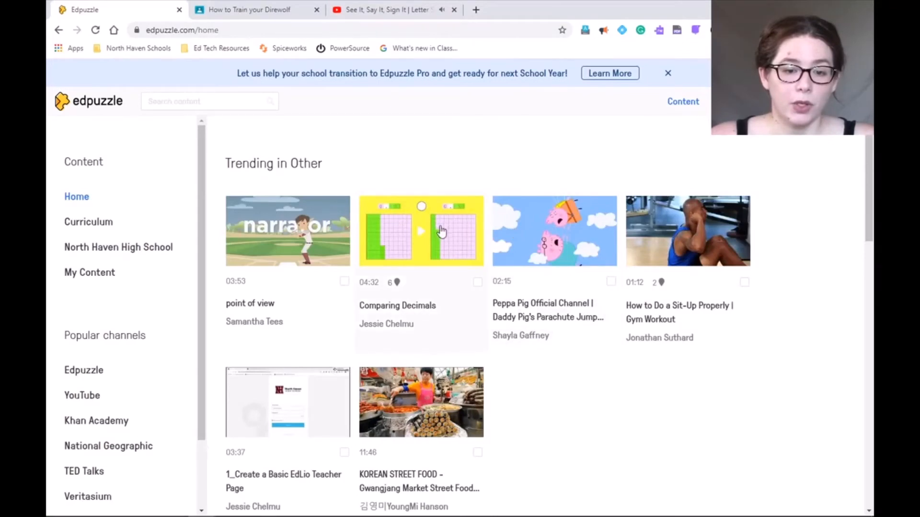
pyautogui.click(445, 257)
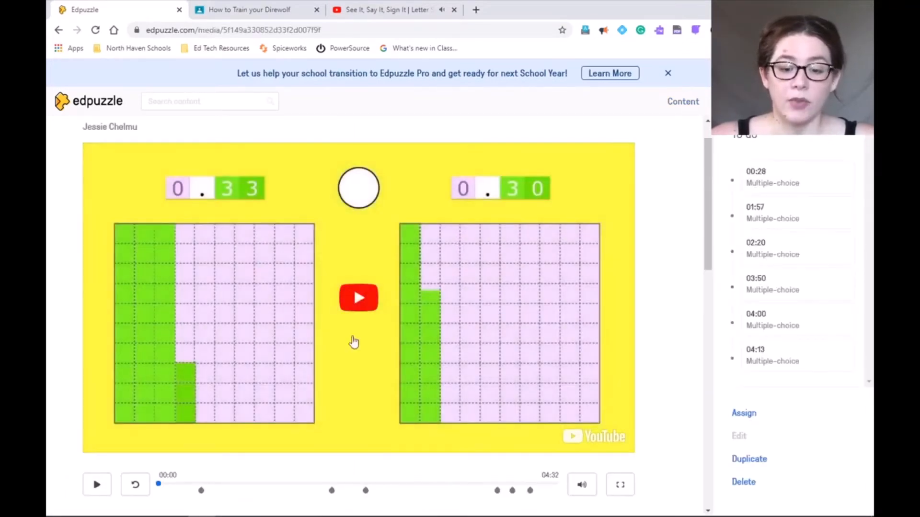
pyautogui.scroll(-3, 710, 434)
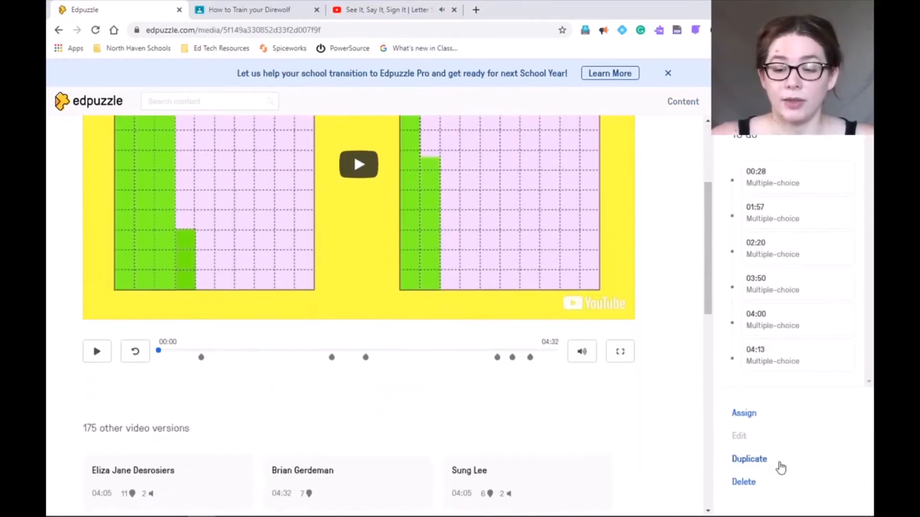
pyautogui.click(750, 465)
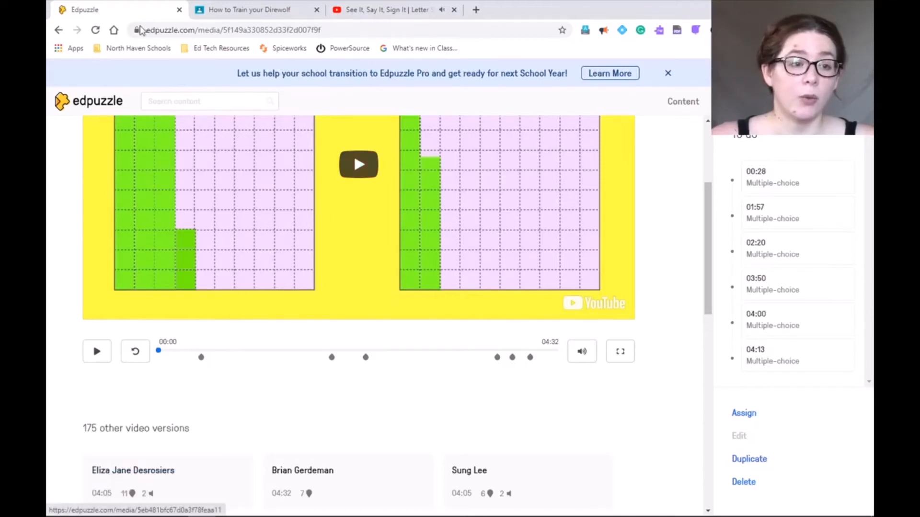
pyautogui.scroll(3, 283, 368)
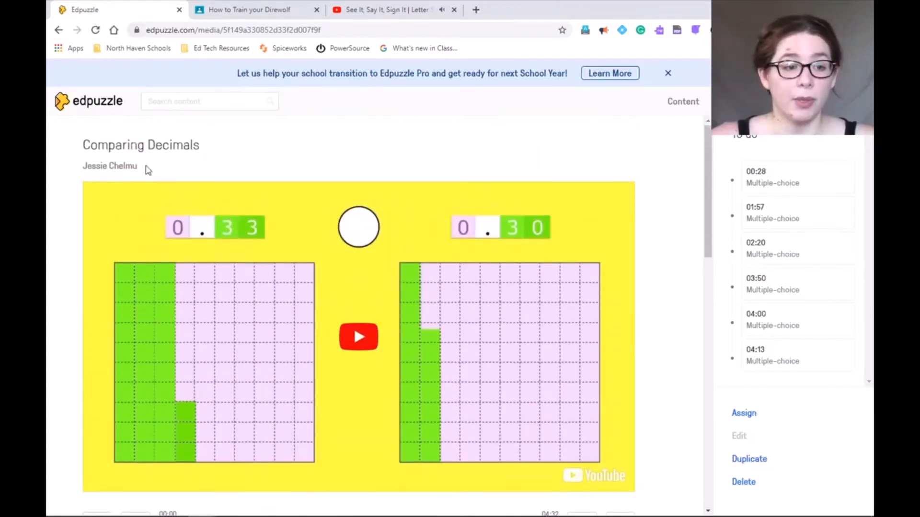
# Open Copy of Comparing Decimals from My Content for editing and trim about 7 seconds off the video's start
pyautogui.click(109, 109)
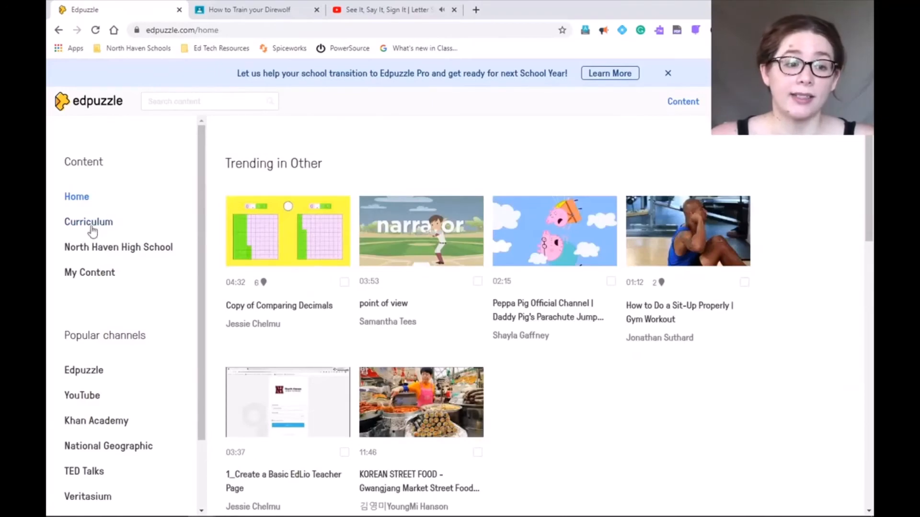
pyautogui.click(72, 281)
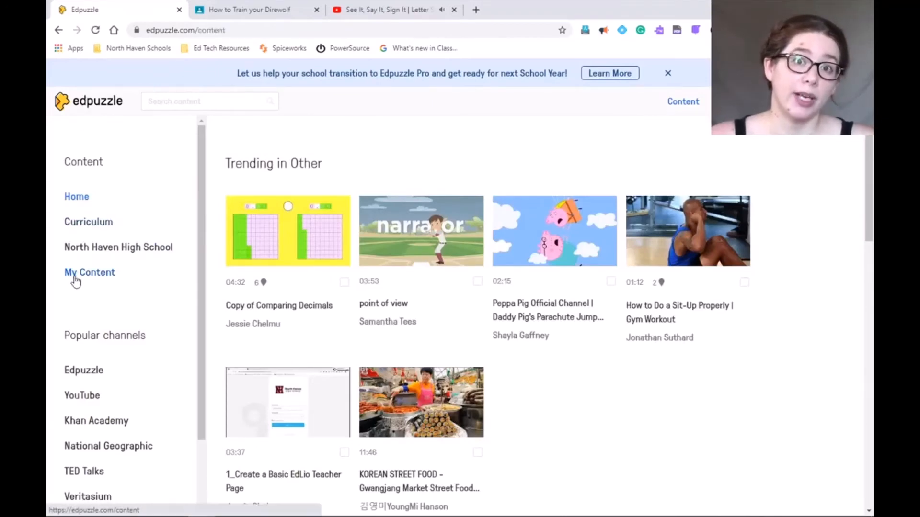
pyautogui.scroll(-5, 403, 304)
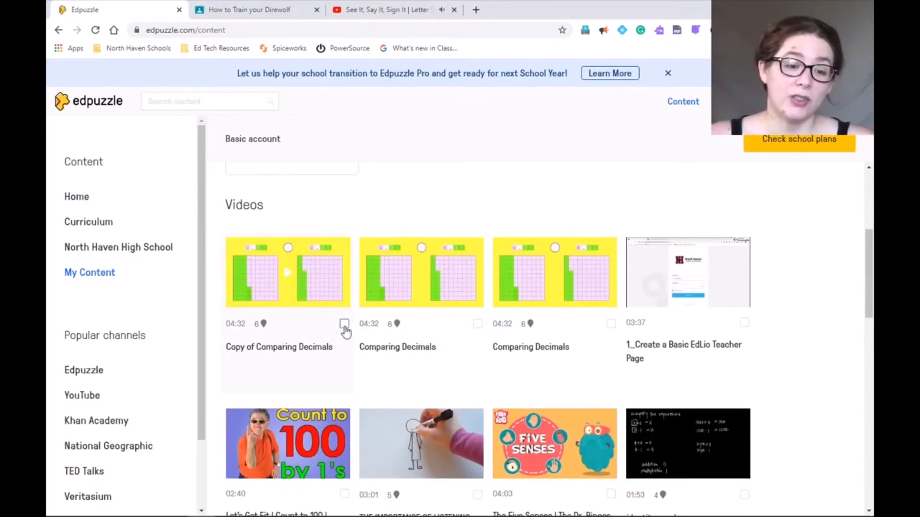
pyautogui.click(344, 325)
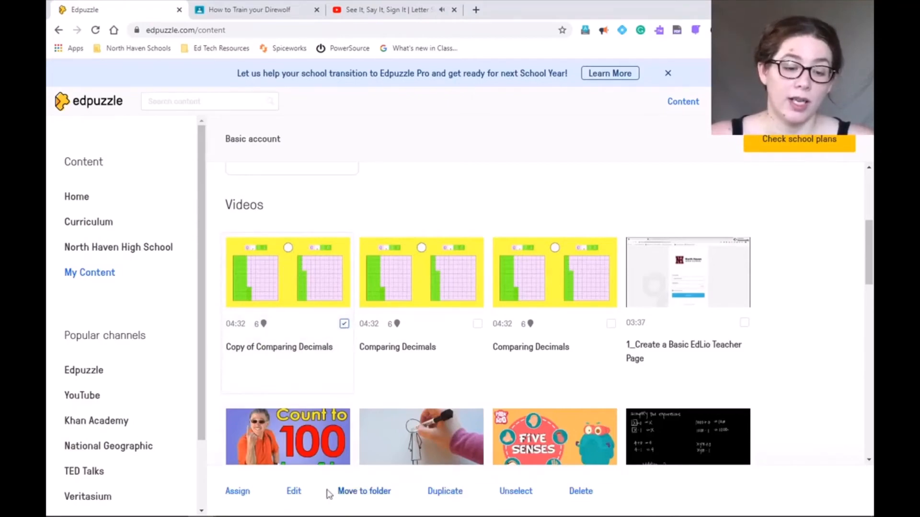
pyautogui.click(294, 492)
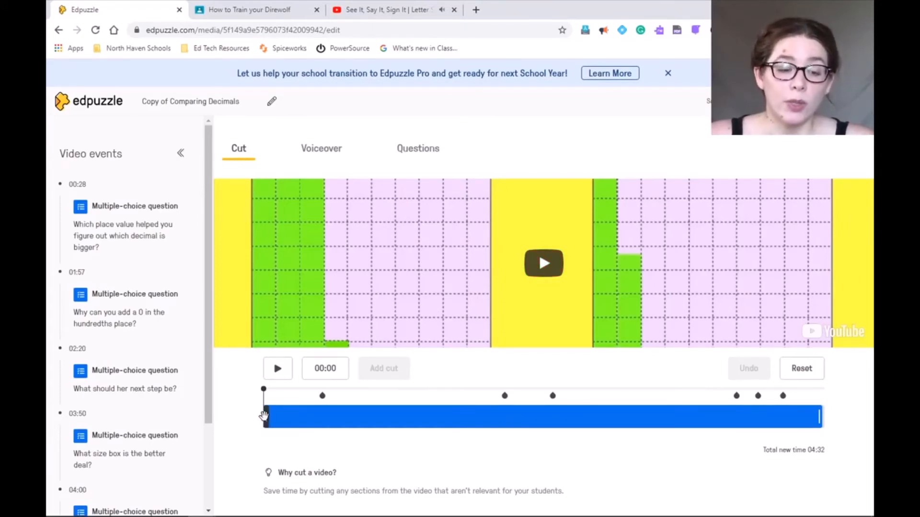
pyautogui.moveTo(264, 416); pyautogui.dragTo(269, 418)
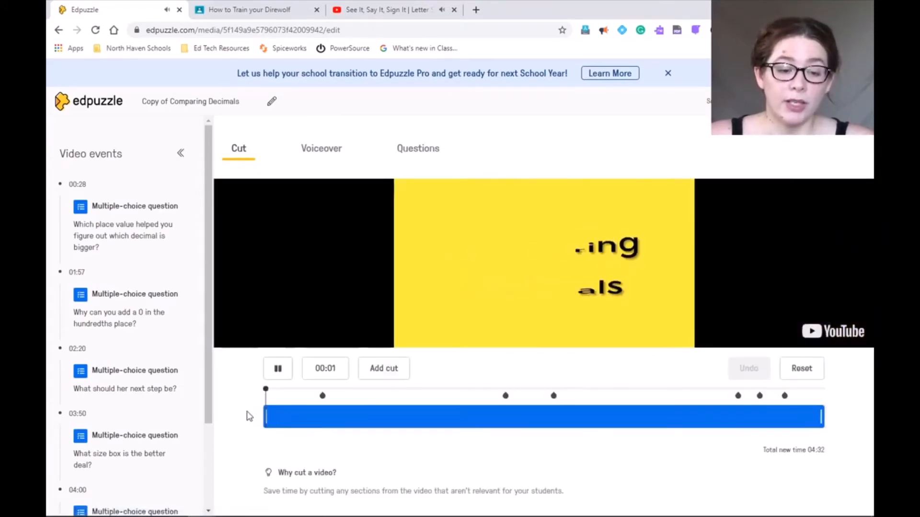
pyautogui.moveTo(266, 413)
pyautogui.mouseDown()
pyautogui.moveTo(366, 416)
pyautogui.moveTo(279, 418)
pyautogui.mouseUp()
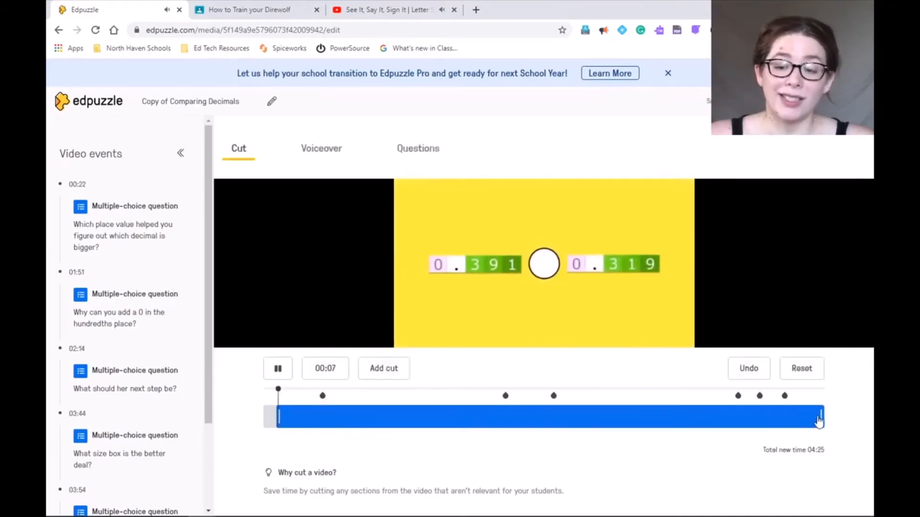
# Try to trim the end of the video twice, choosing each time not to cut and to keep the video events
pyautogui.moveTo(820, 415); pyautogui.dragTo(702, 420)
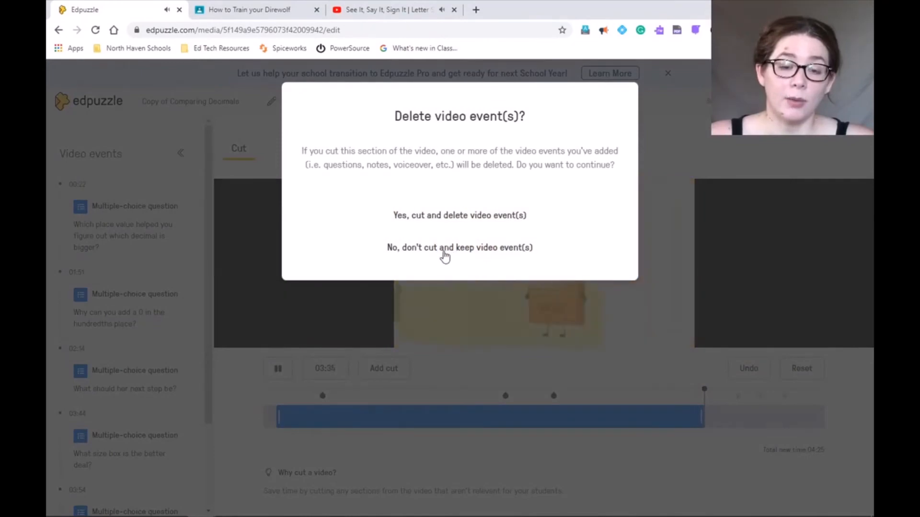
pyautogui.click(445, 256)
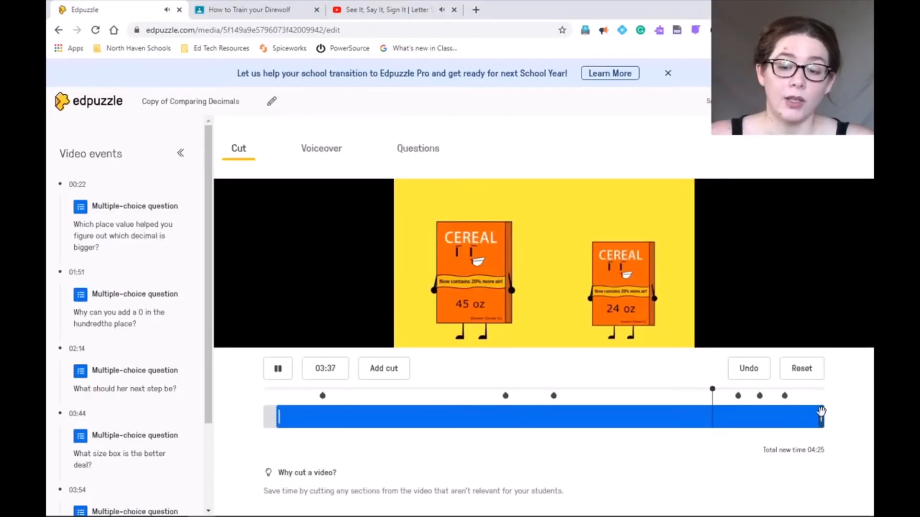
pyautogui.moveTo(821, 415); pyautogui.dragTo(754, 424)
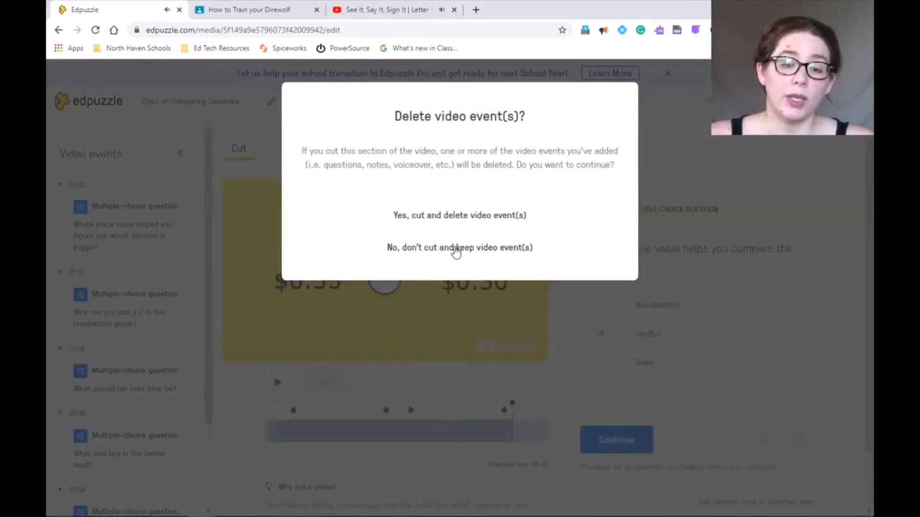
pyautogui.click(455, 248)
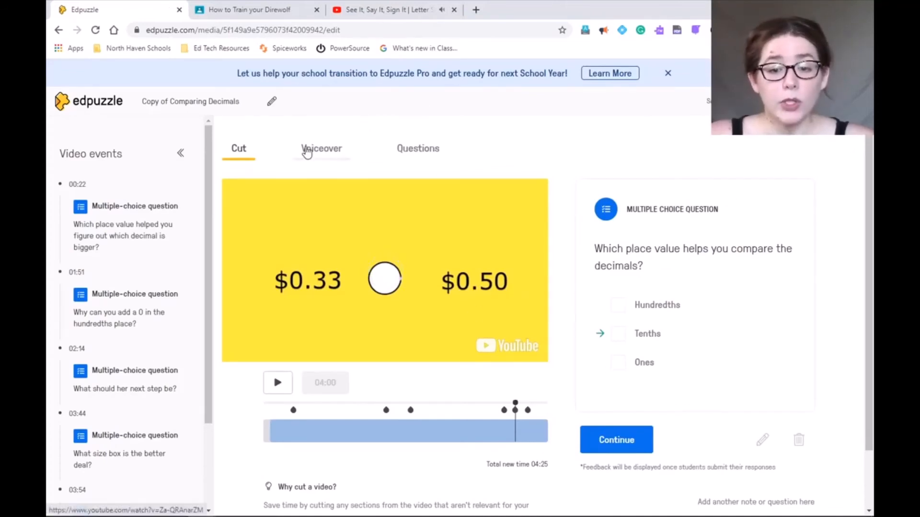
# View the voiceover editor, and add a note reading "note1" at about 04:02 in the question editor
pyautogui.click(318, 152)
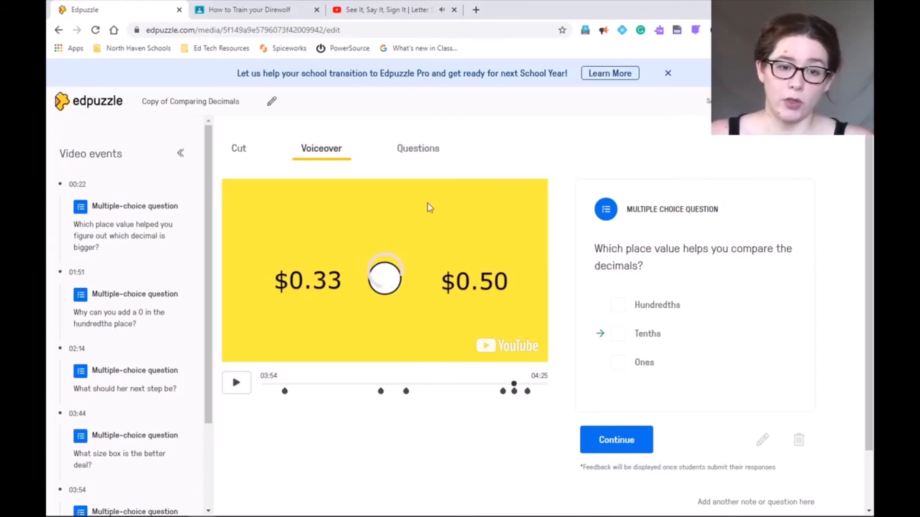
pyautogui.click(427, 154)
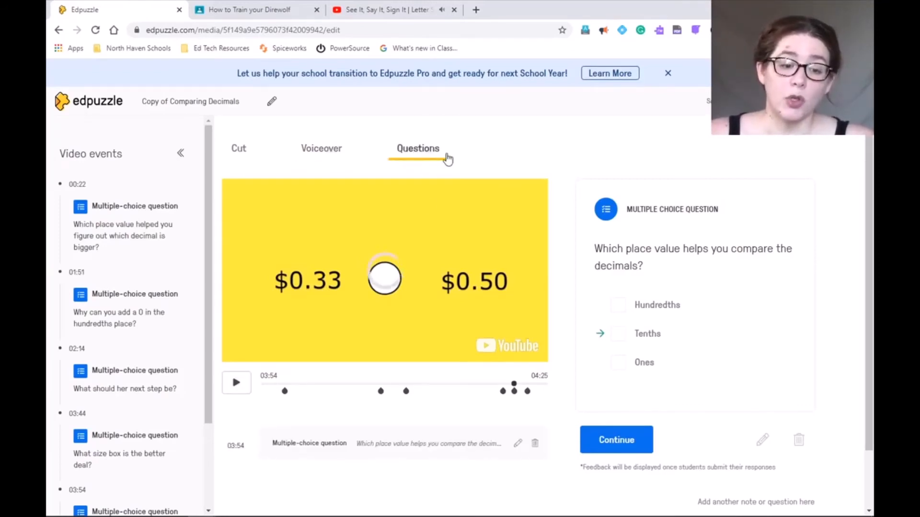
pyautogui.click(236, 388)
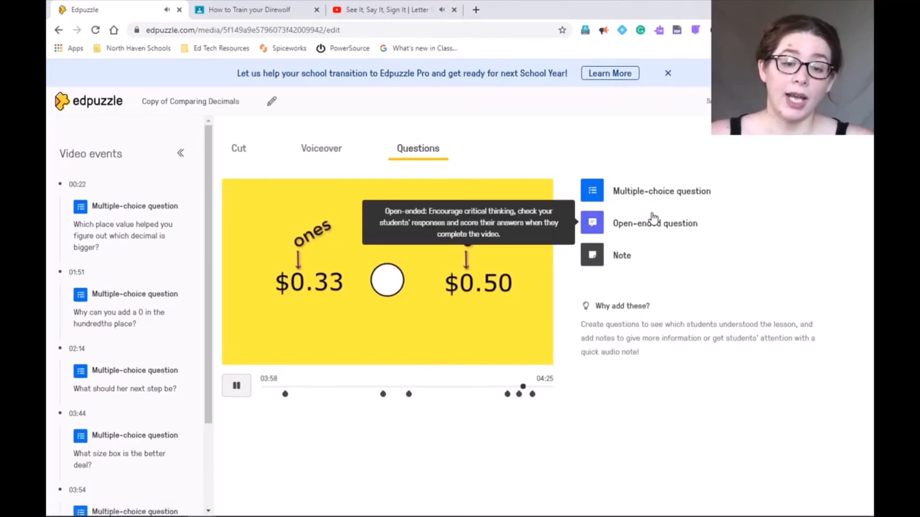
pyautogui.click(592, 258)
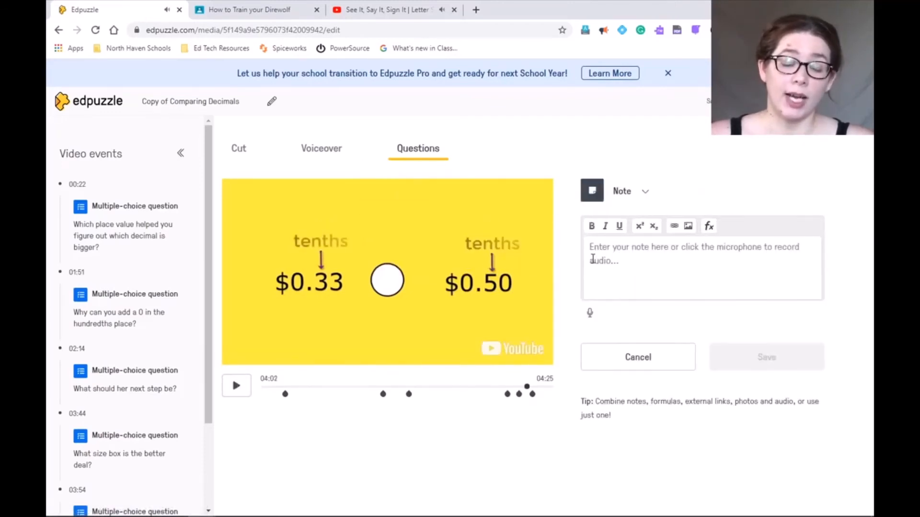
pyautogui.moveTo(600, 249); pyautogui.dragTo(764, 248)
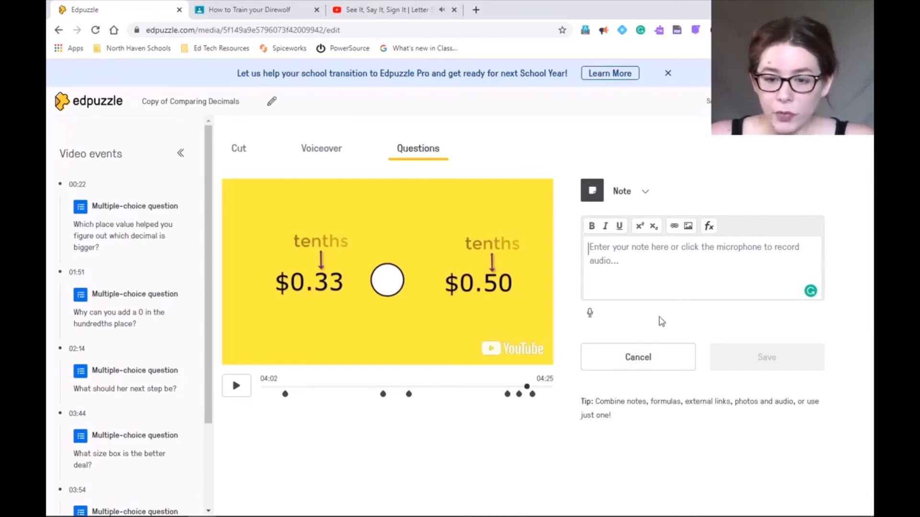
pyautogui.write('note')
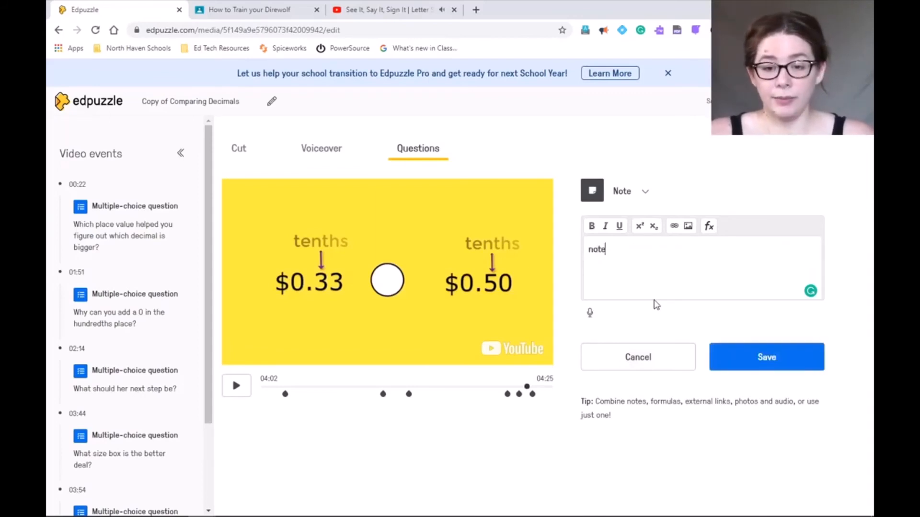
pyautogui.write('1')
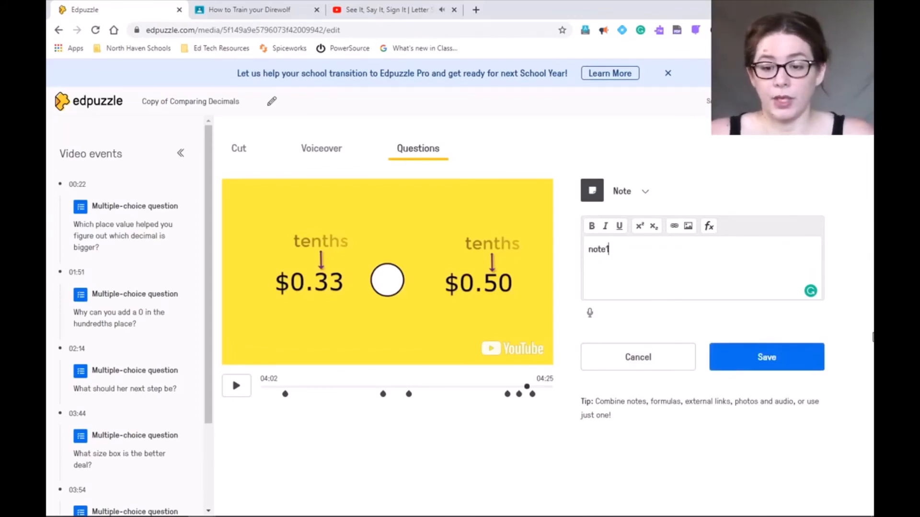
pyautogui.click(796, 365)
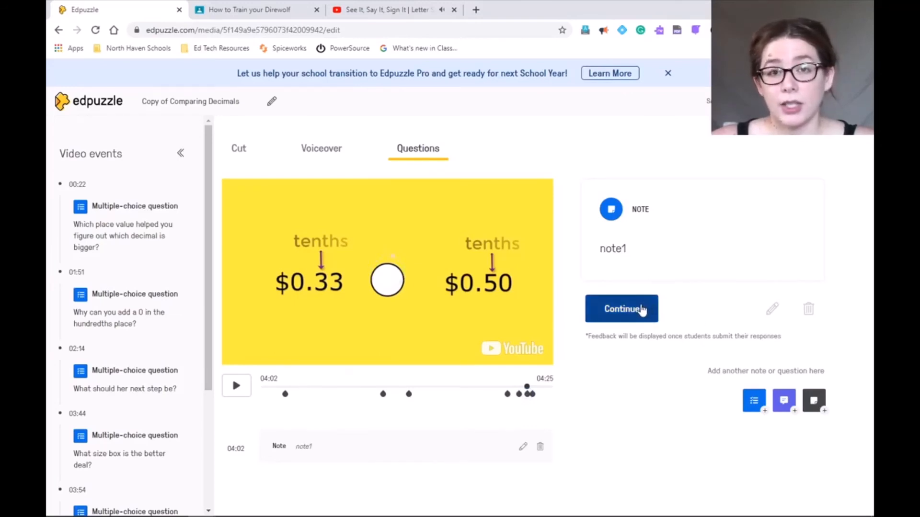
# Play on past the existing $0.33 and $0.50 question and start a new multiple-choice question at about 04:07
pyautogui.click(242, 395)
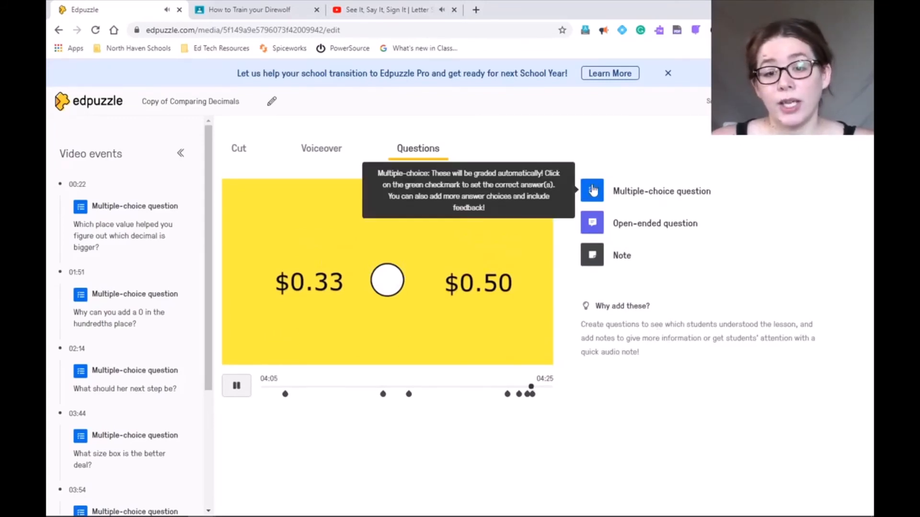
pyautogui.click(593, 190)
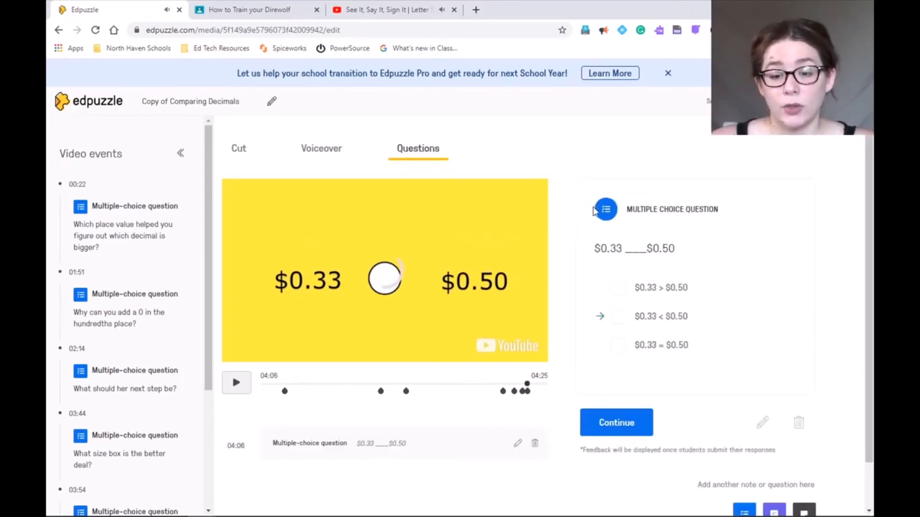
pyautogui.click(603, 423)
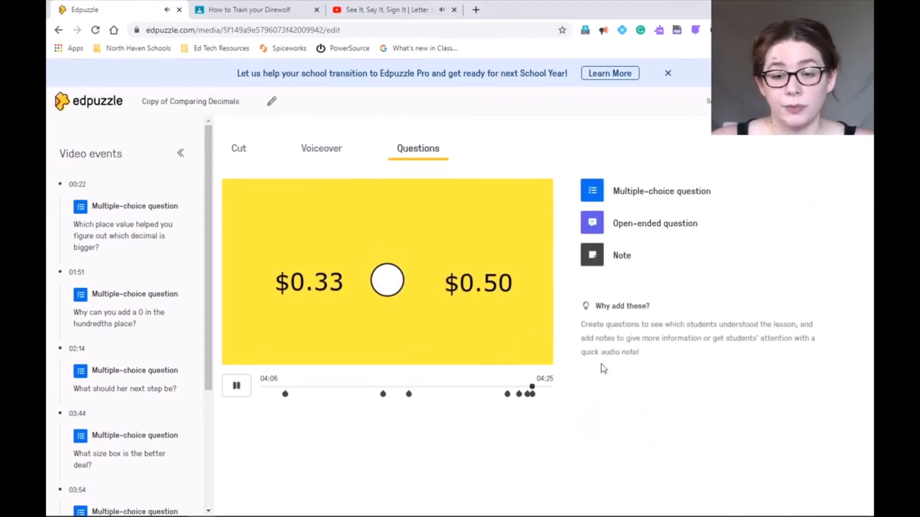
pyautogui.click(594, 196)
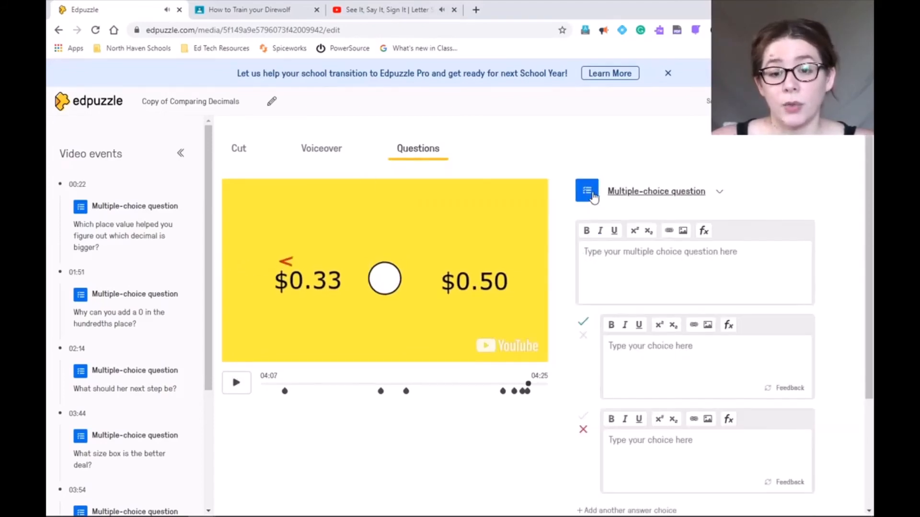
pyautogui.click(590, 250)
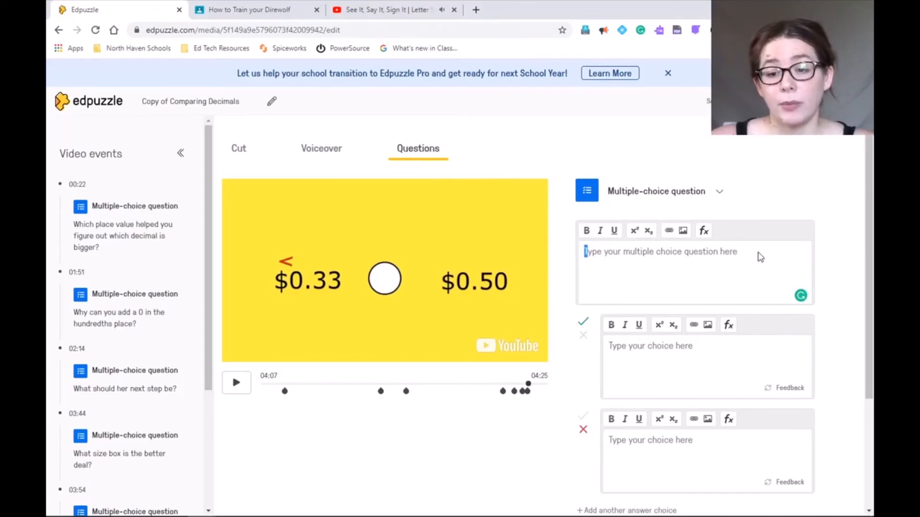
# Mark the first answer choice correct and the second incorrect, and add a third answer choice to the question
pyautogui.scroll(-1, 761, 258)
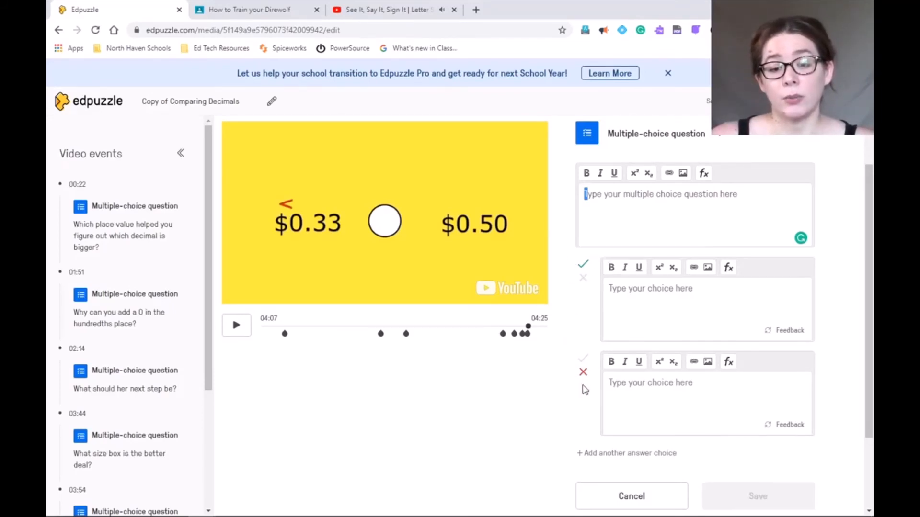
pyautogui.click(583, 278)
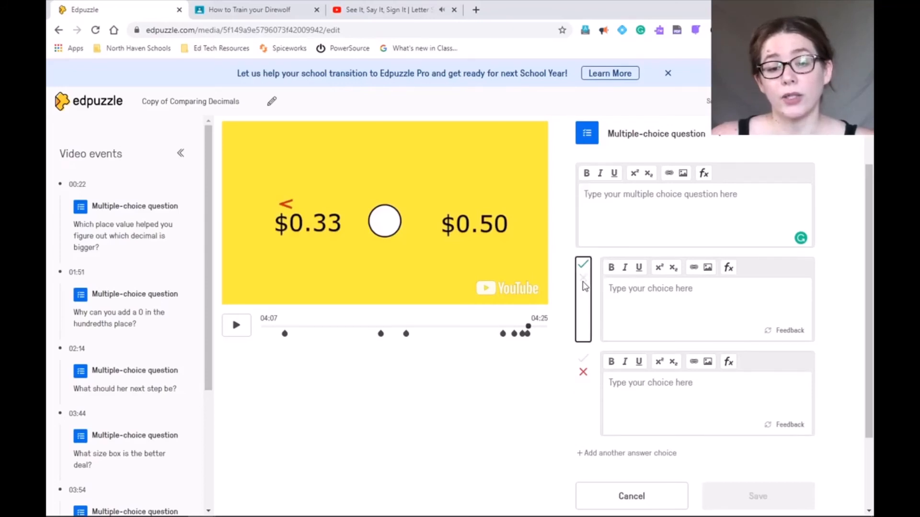
pyautogui.click(583, 263)
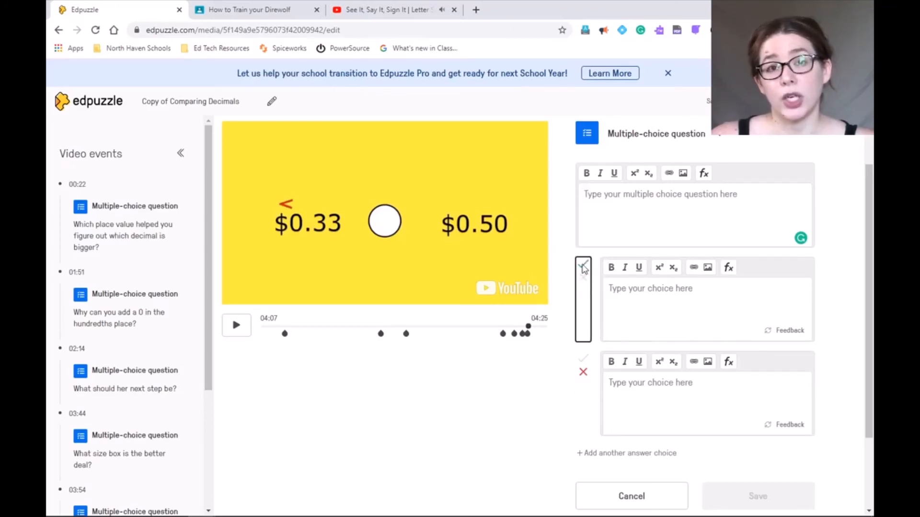
pyautogui.click(585, 359)
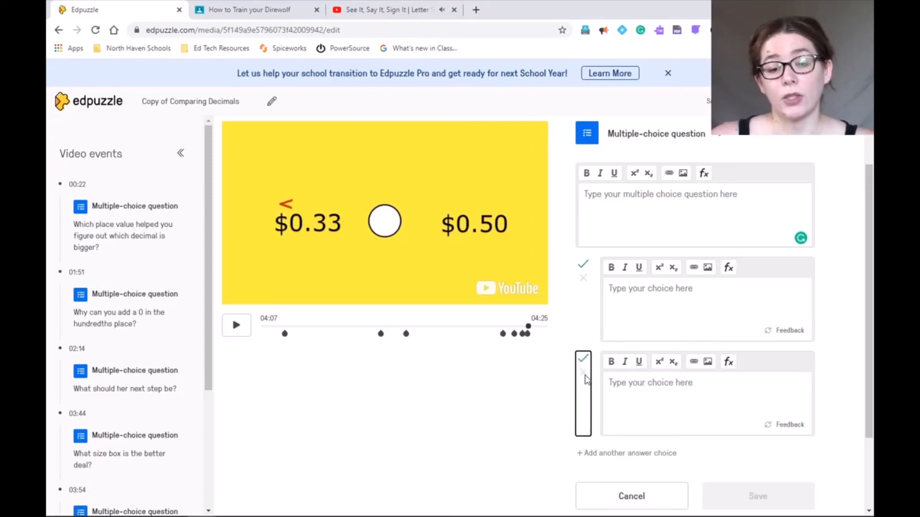
pyautogui.click(584, 374)
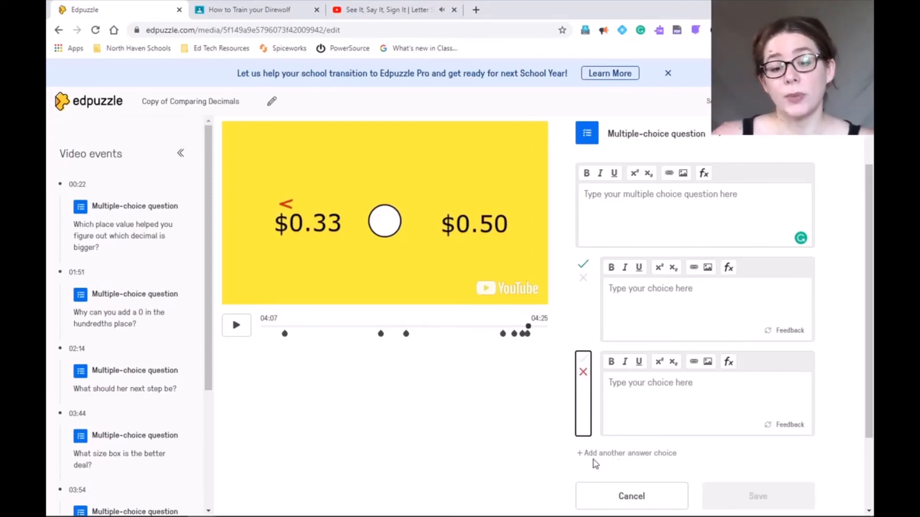
pyautogui.click(655, 455)
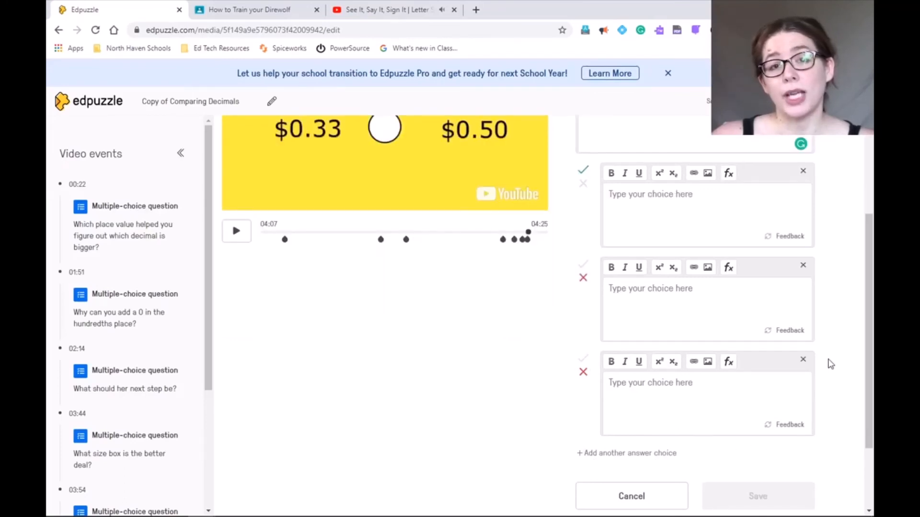
# Remove the third answer choice from the new multiple-choice question
pyautogui.click(804, 361)
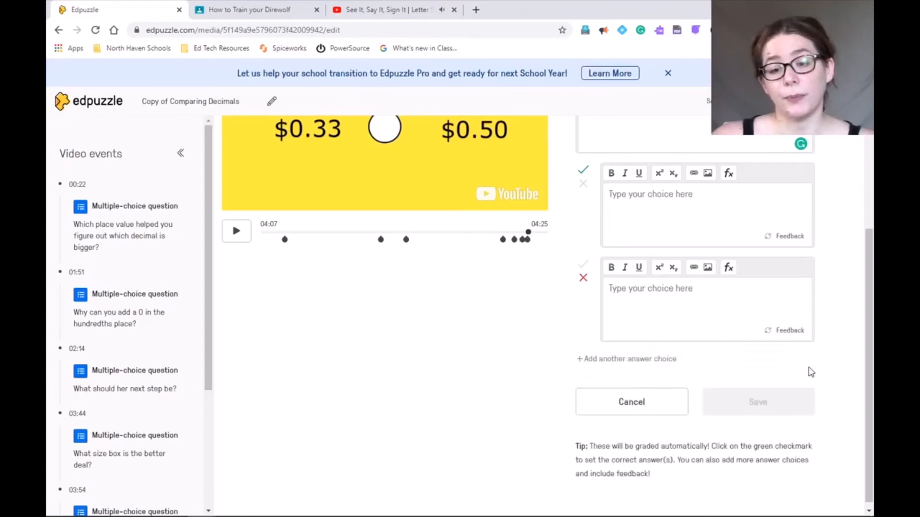
pyautogui.scroll(3, 808, 371)
pyautogui.scroll(-3, 809, 368)
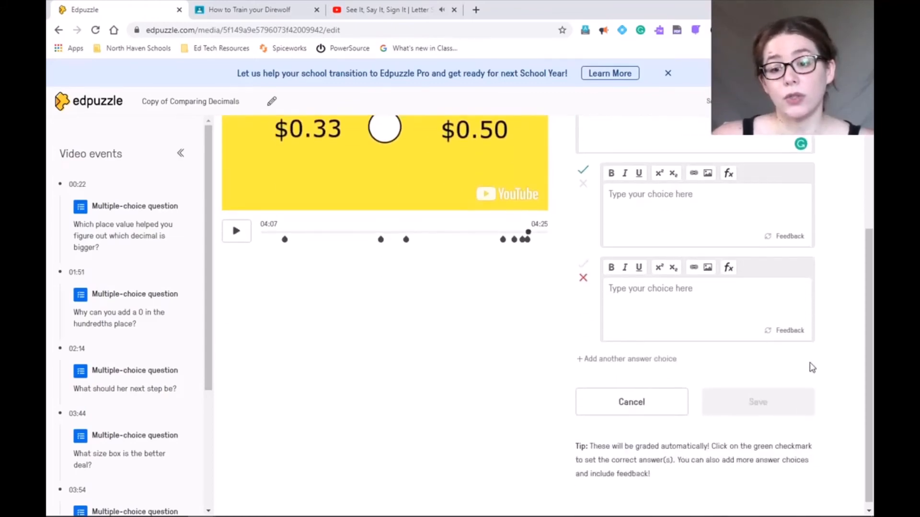
pyautogui.scroll(2, 735, 285)
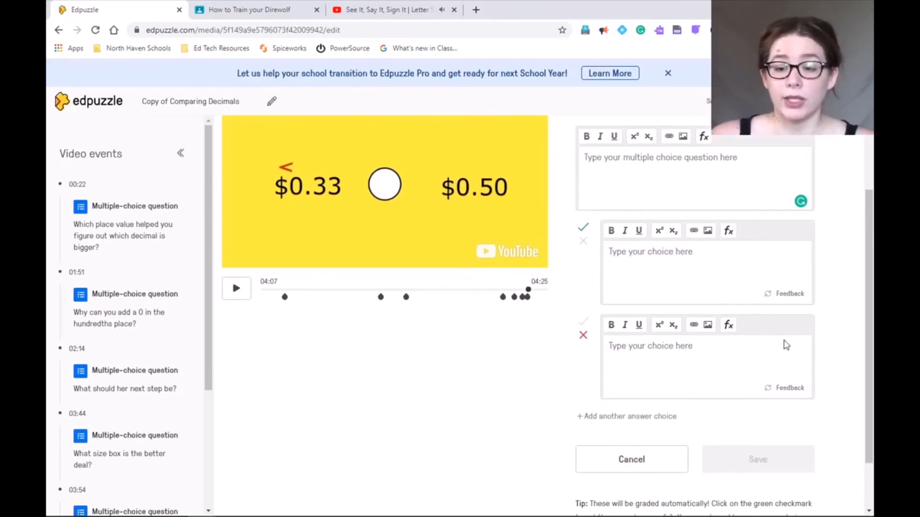
# Enter the feedback "The correct..." for the incorrect second answer choice, and discard the unsaved multiple-choice question
pyautogui.click(791, 388)
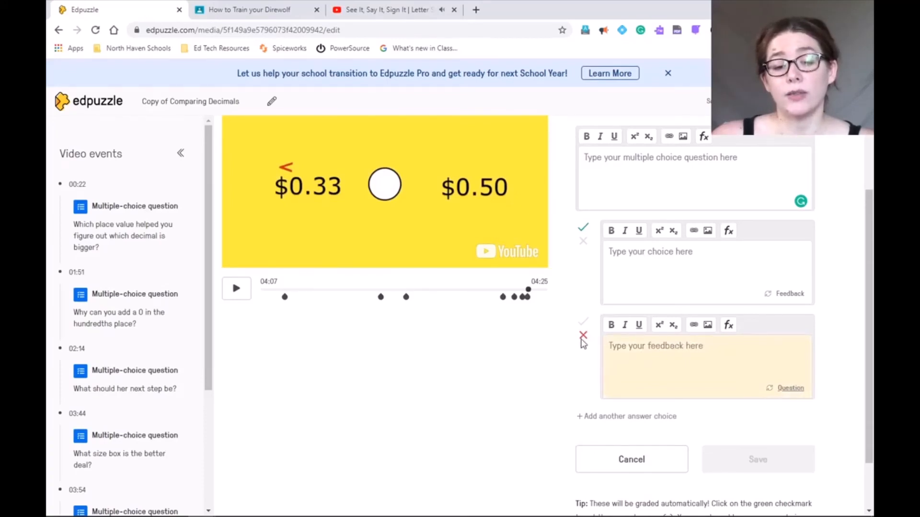
pyautogui.click(609, 351)
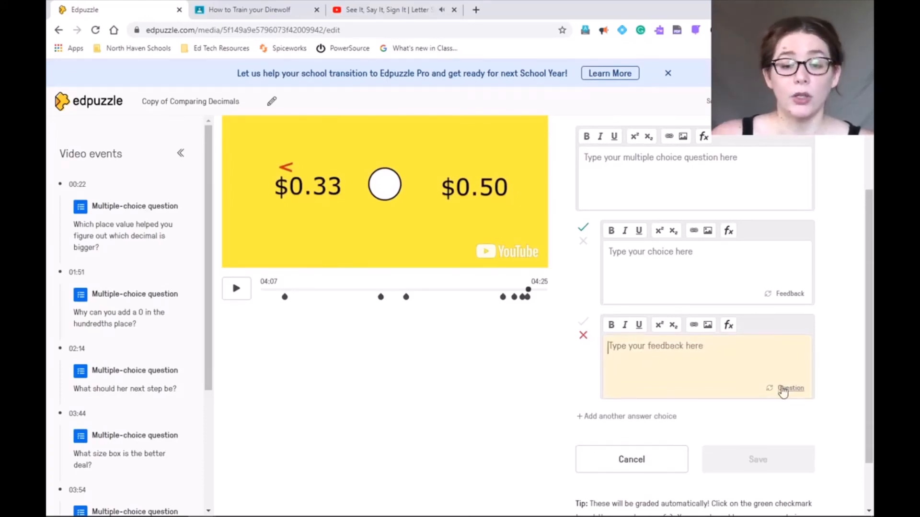
pyautogui.write('The core')
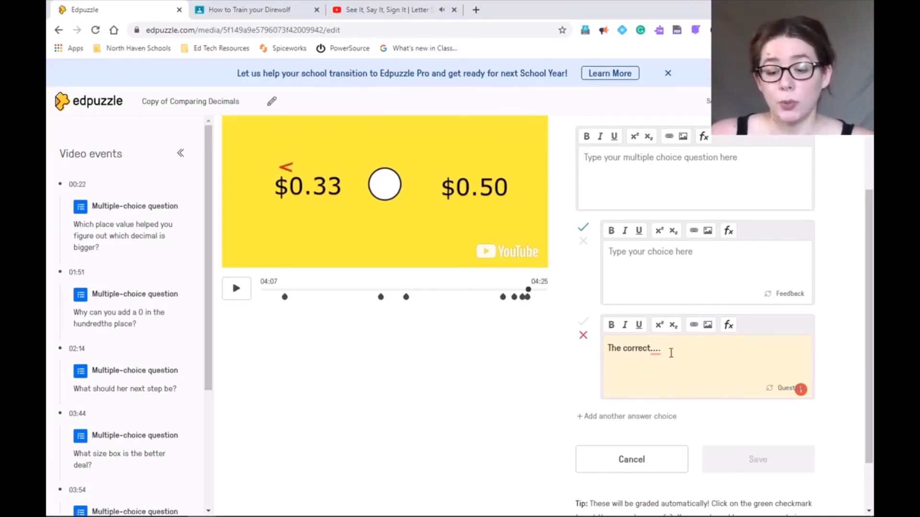
pyautogui.press('BackSpace')
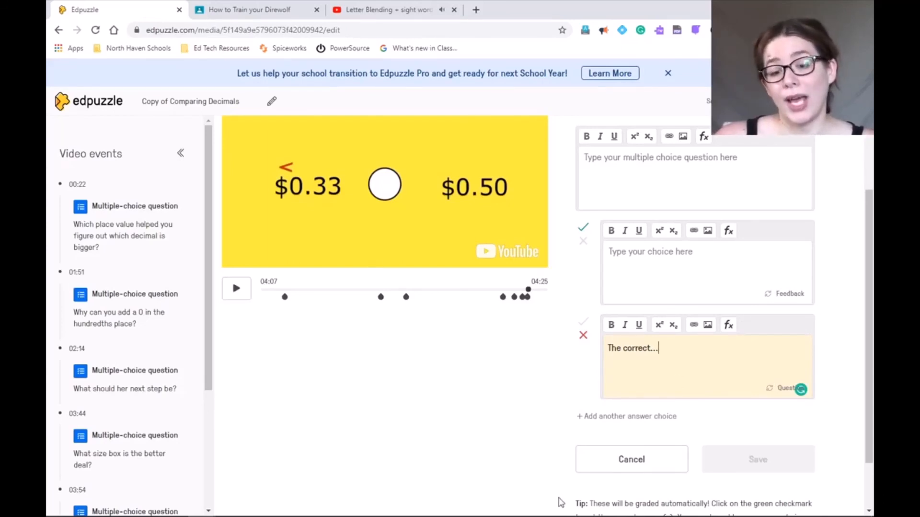
pyautogui.click(647, 464)
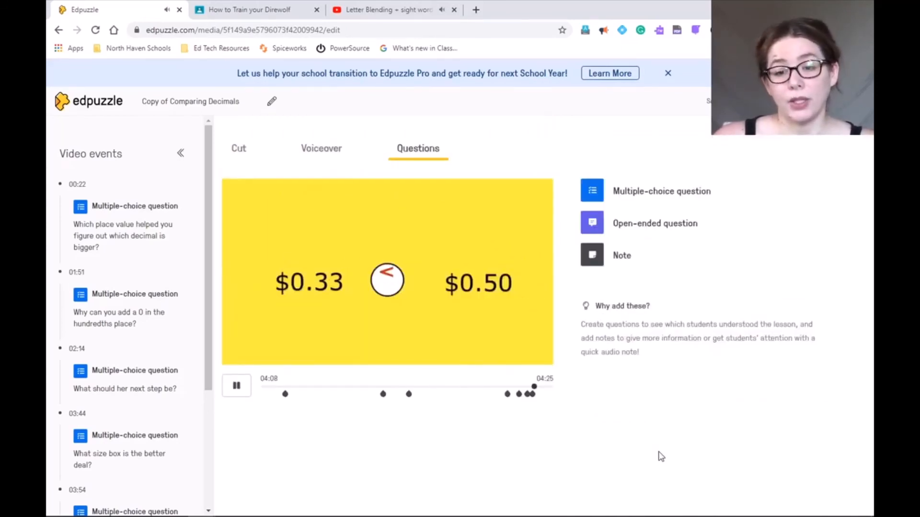
# Start and discard an open-ended question at about 04:12, and finish editing the copy of Comparing Decimals
pyautogui.click(596, 227)
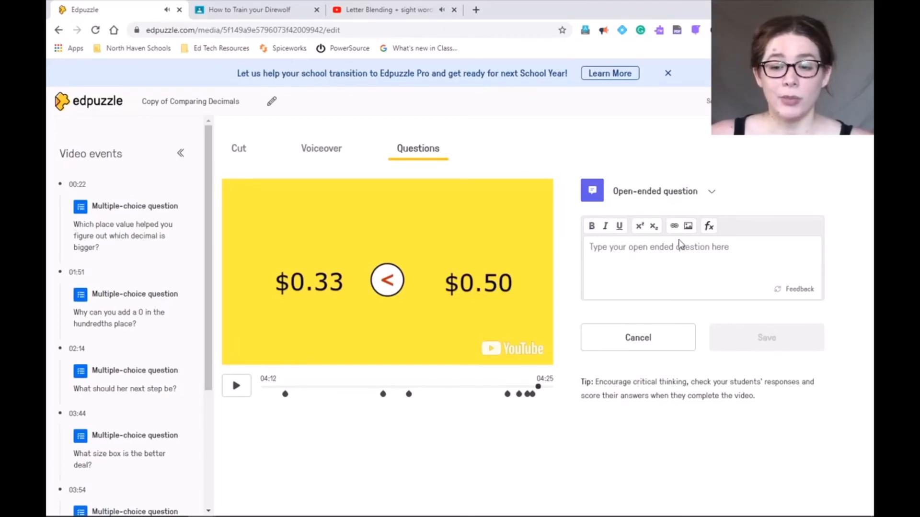
pyautogui.click(589, 251)
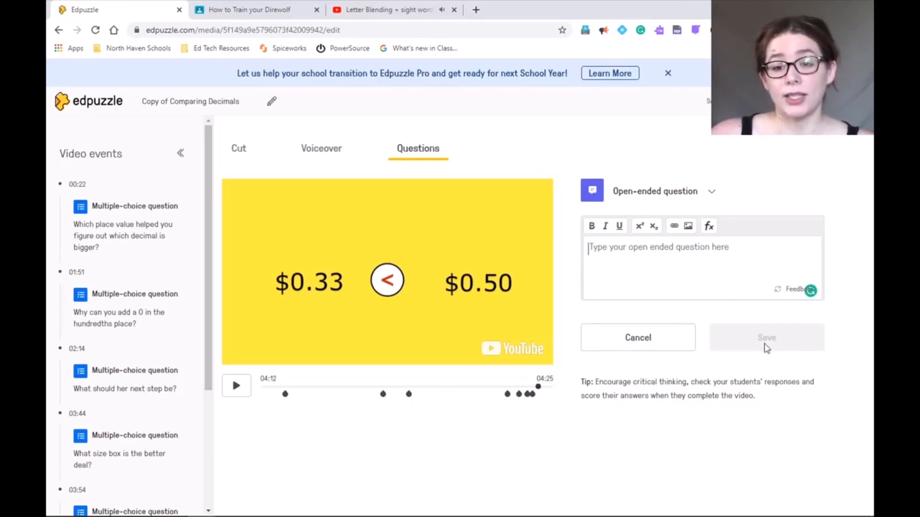
pyautogui.click(626, 343)
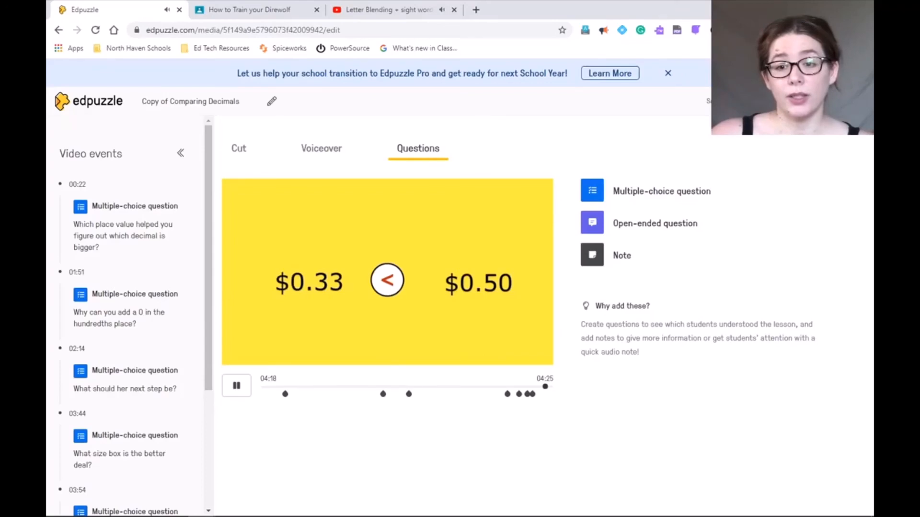
pyautogui.click(795, 101)
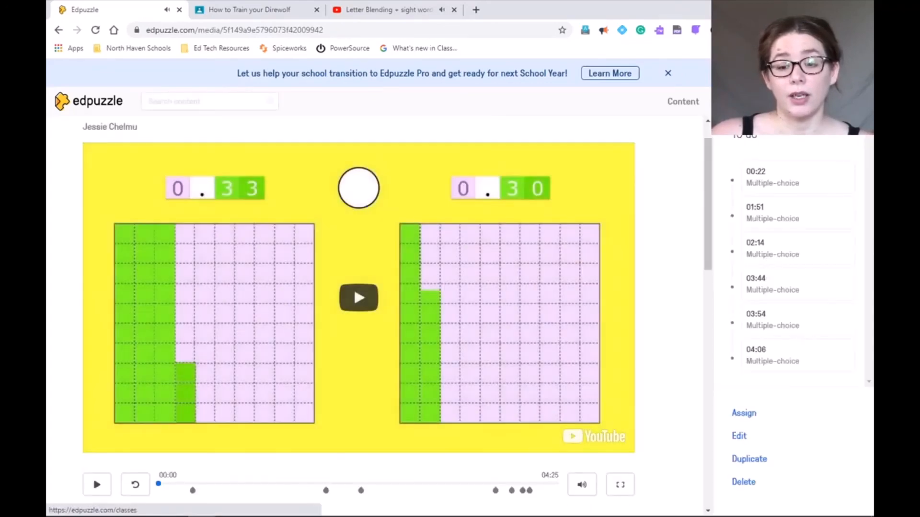